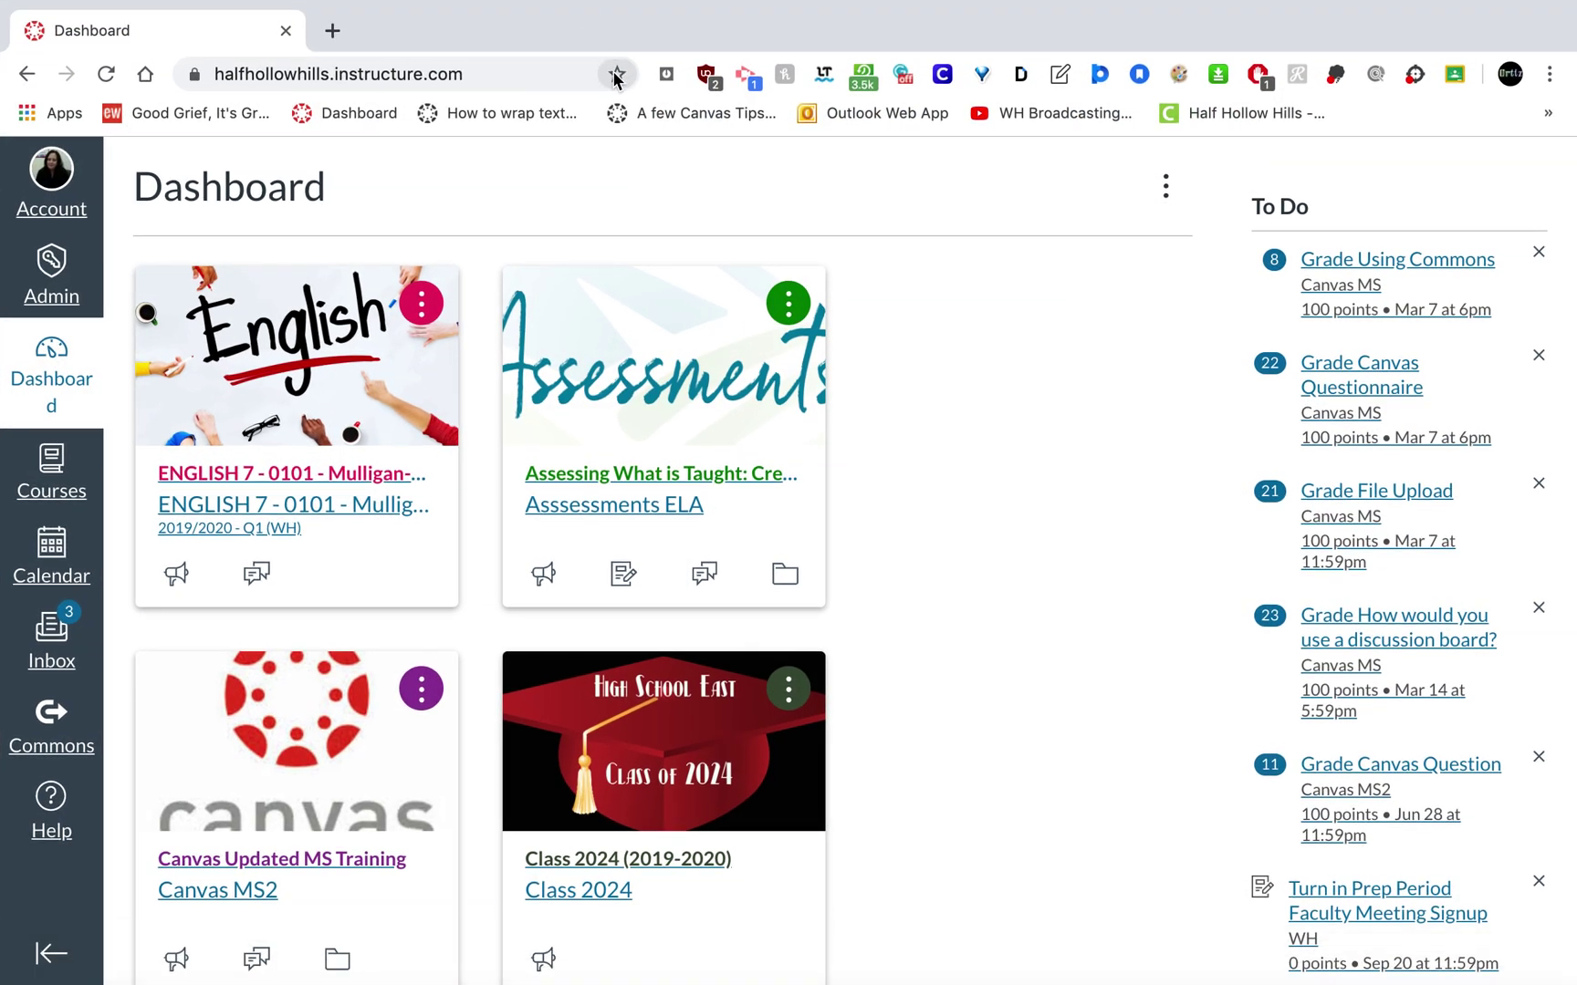
Search the web for "chrome store" in a new browser tab and open the Chrome Web Store extensions page
click(332, 31)
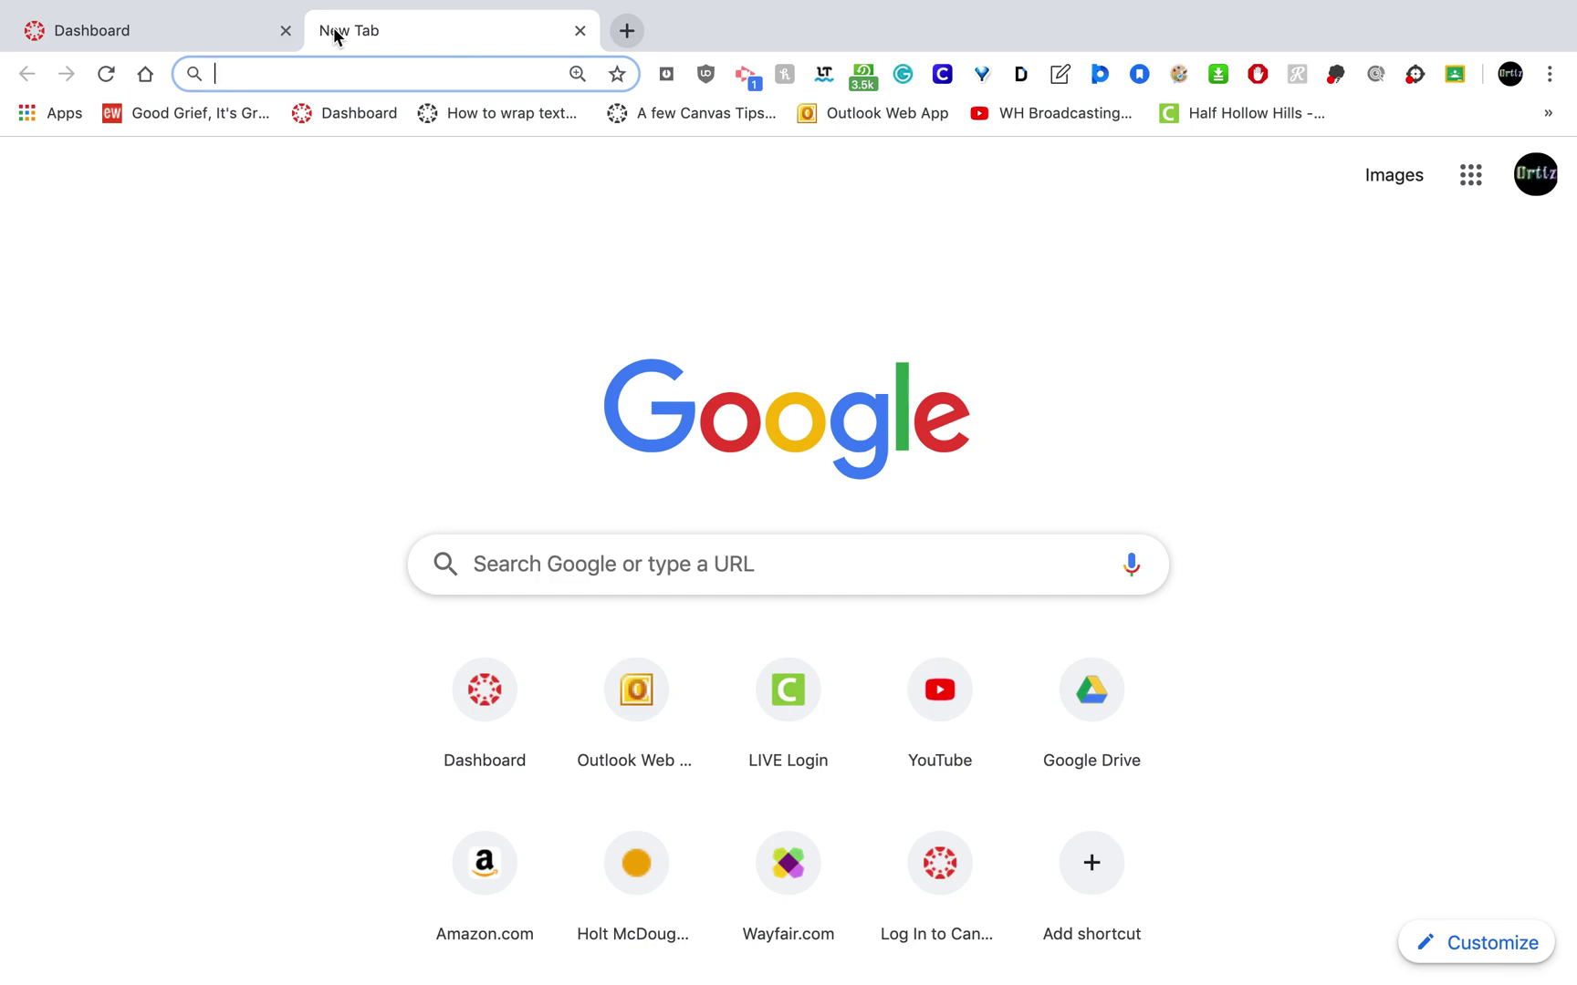
text(ch)
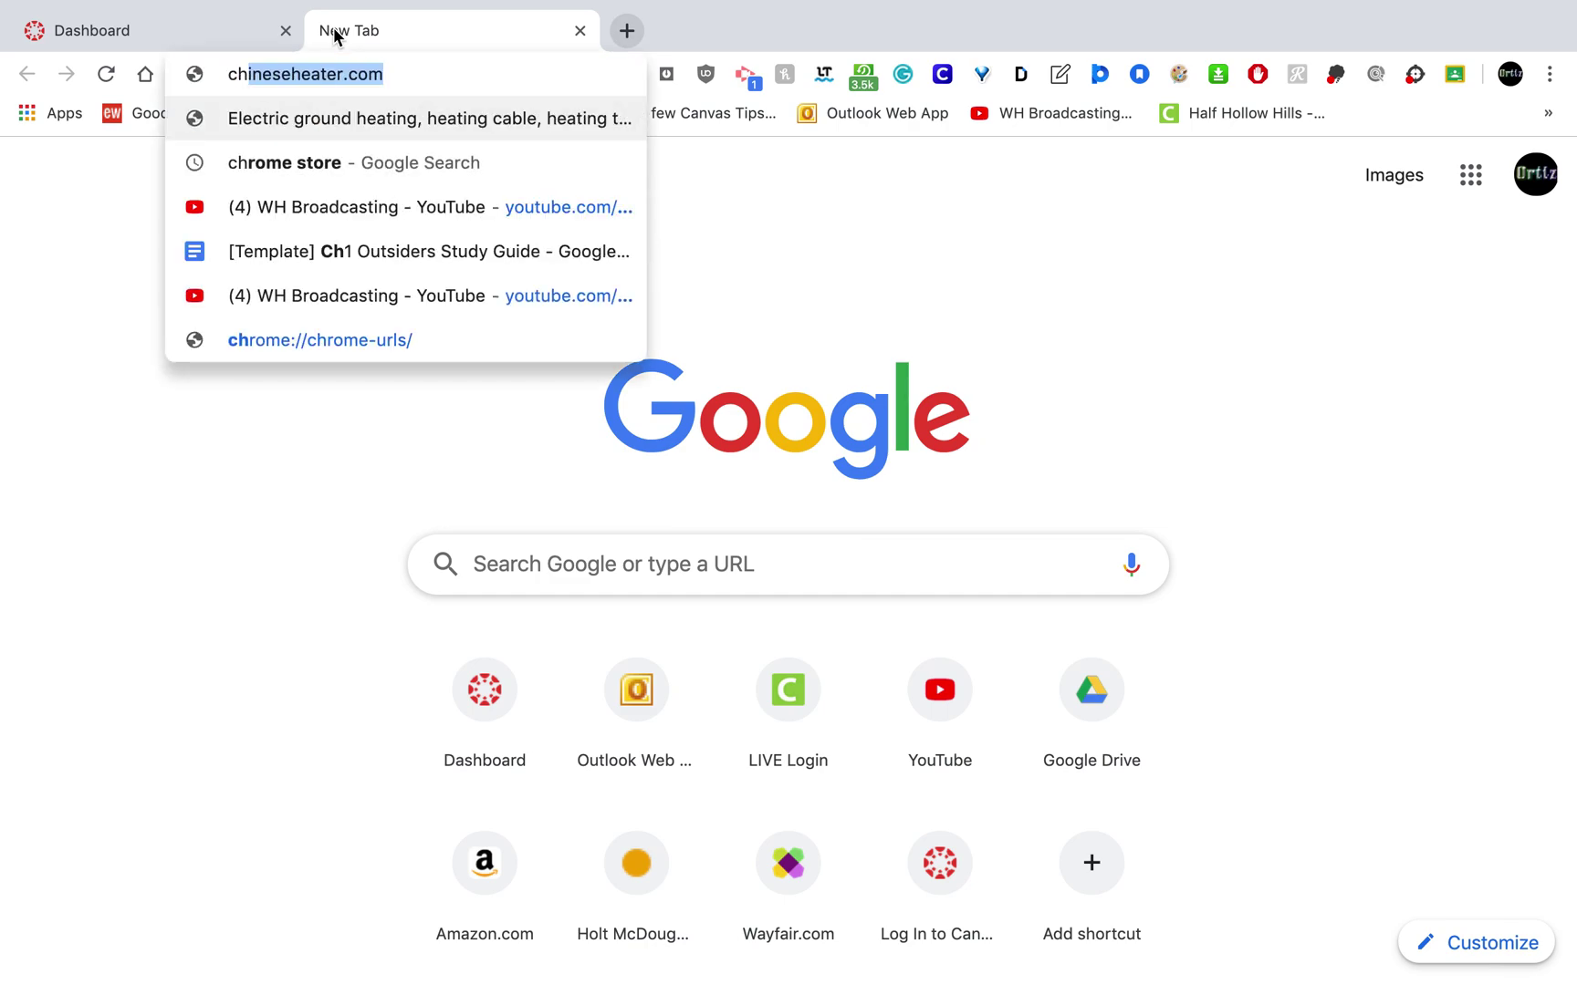
text(rome store)
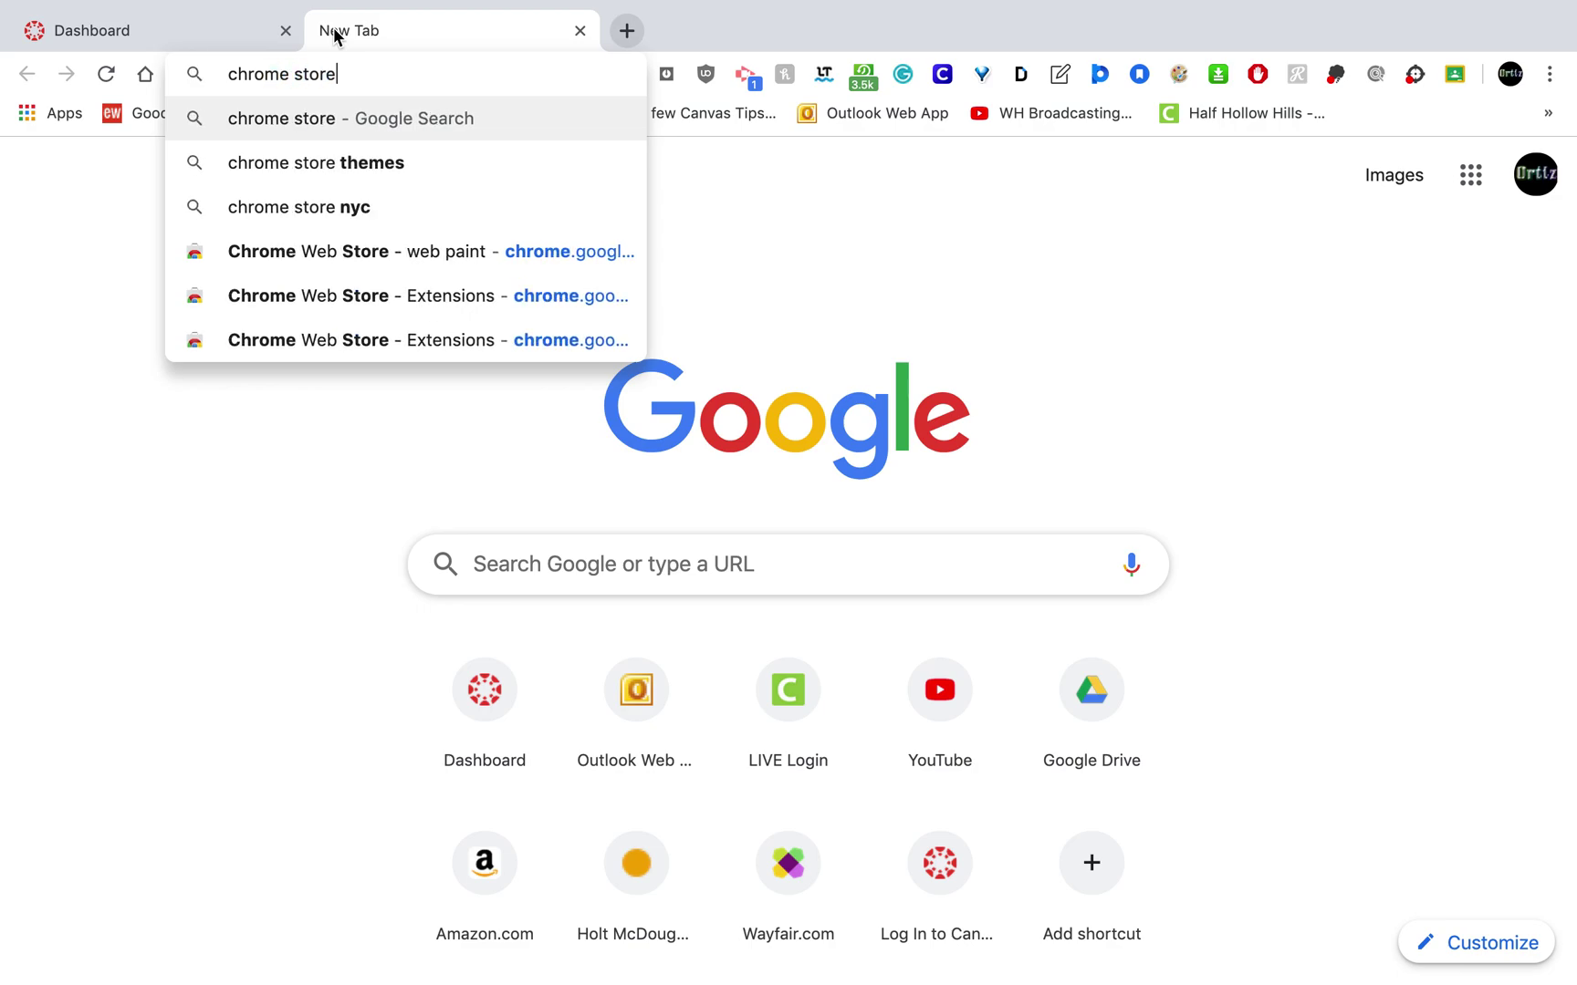
key(Return)
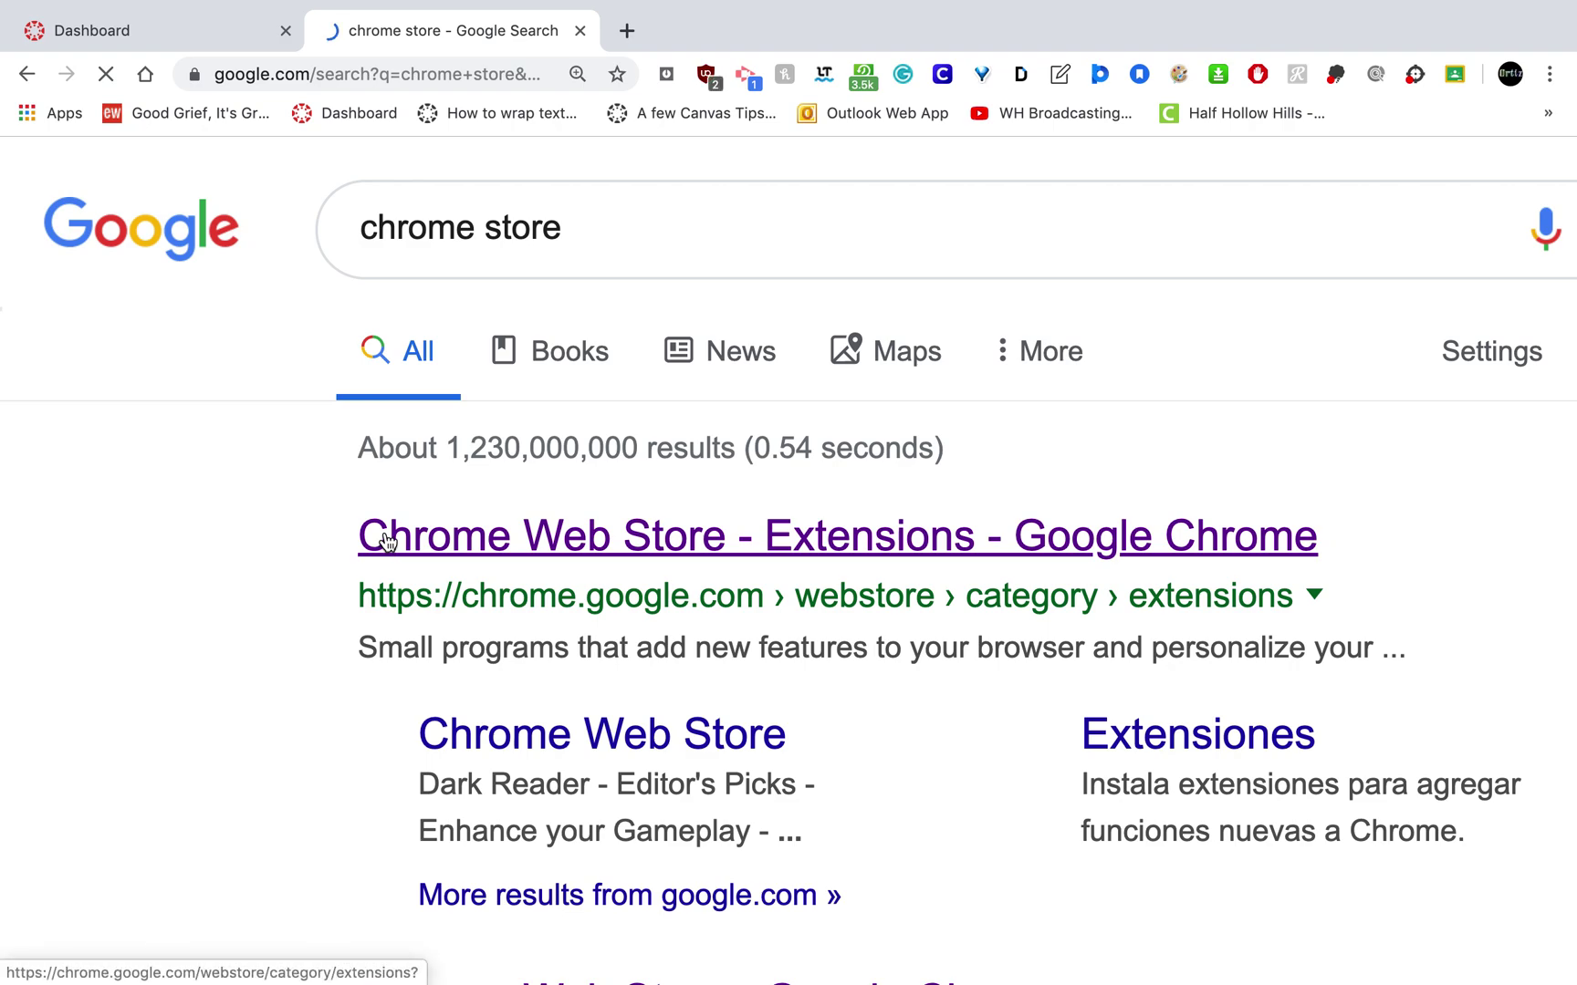
click(387, 540)
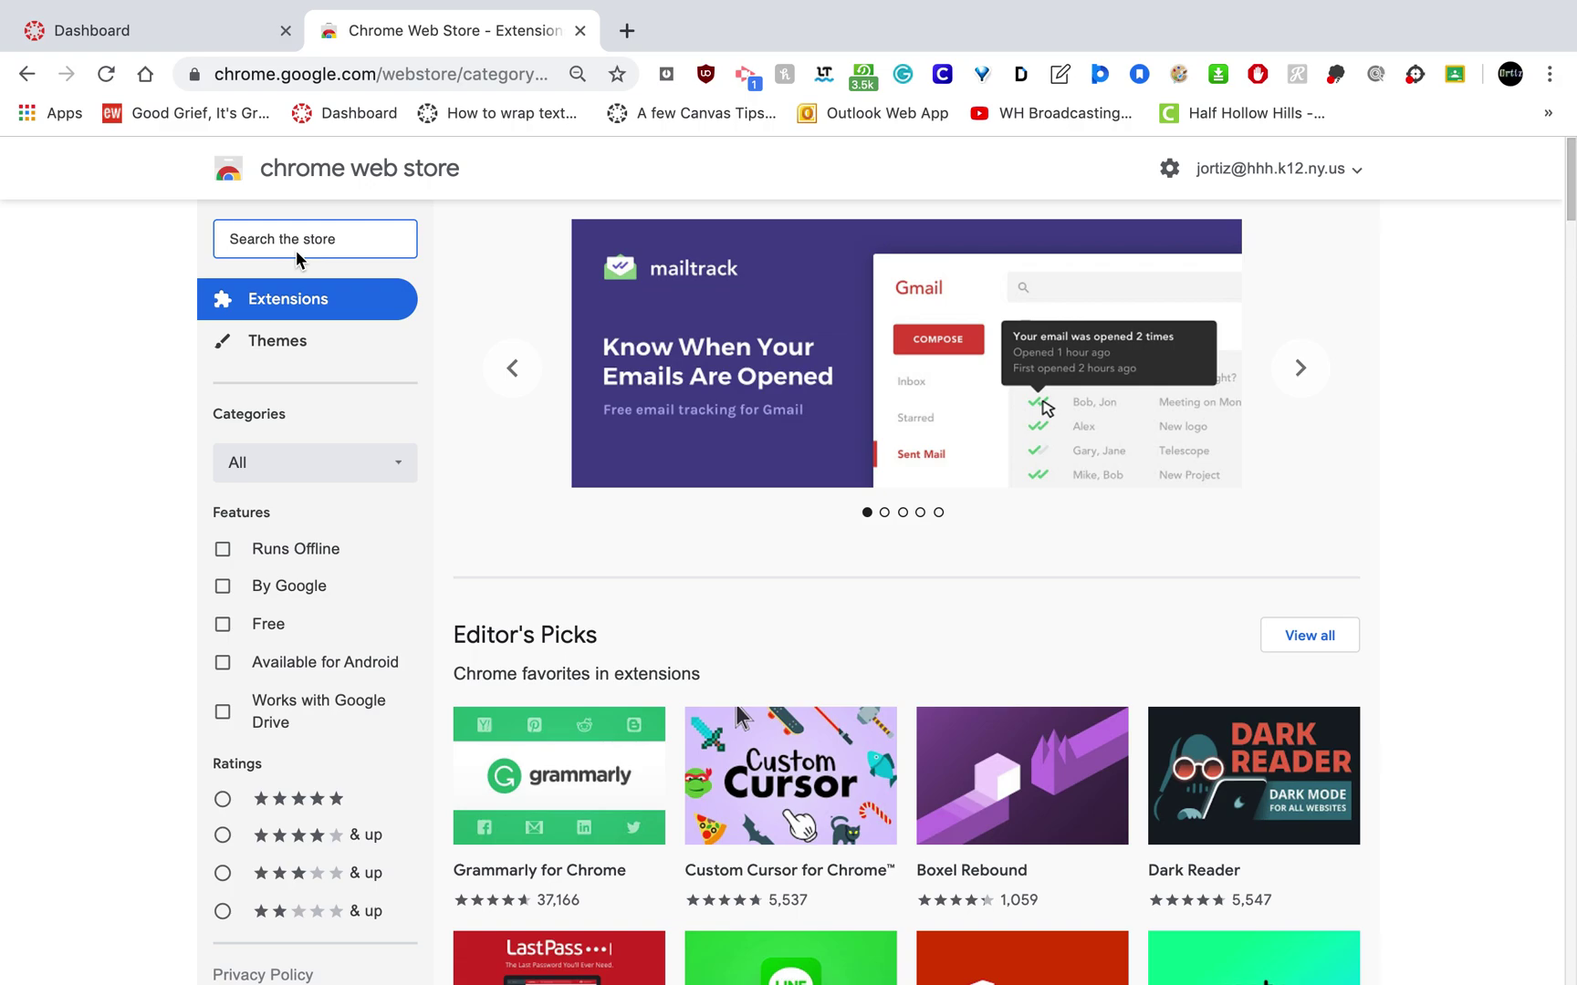
Search the store for the "web paint" extension, check its listing, and close the store tab
text(web paint)
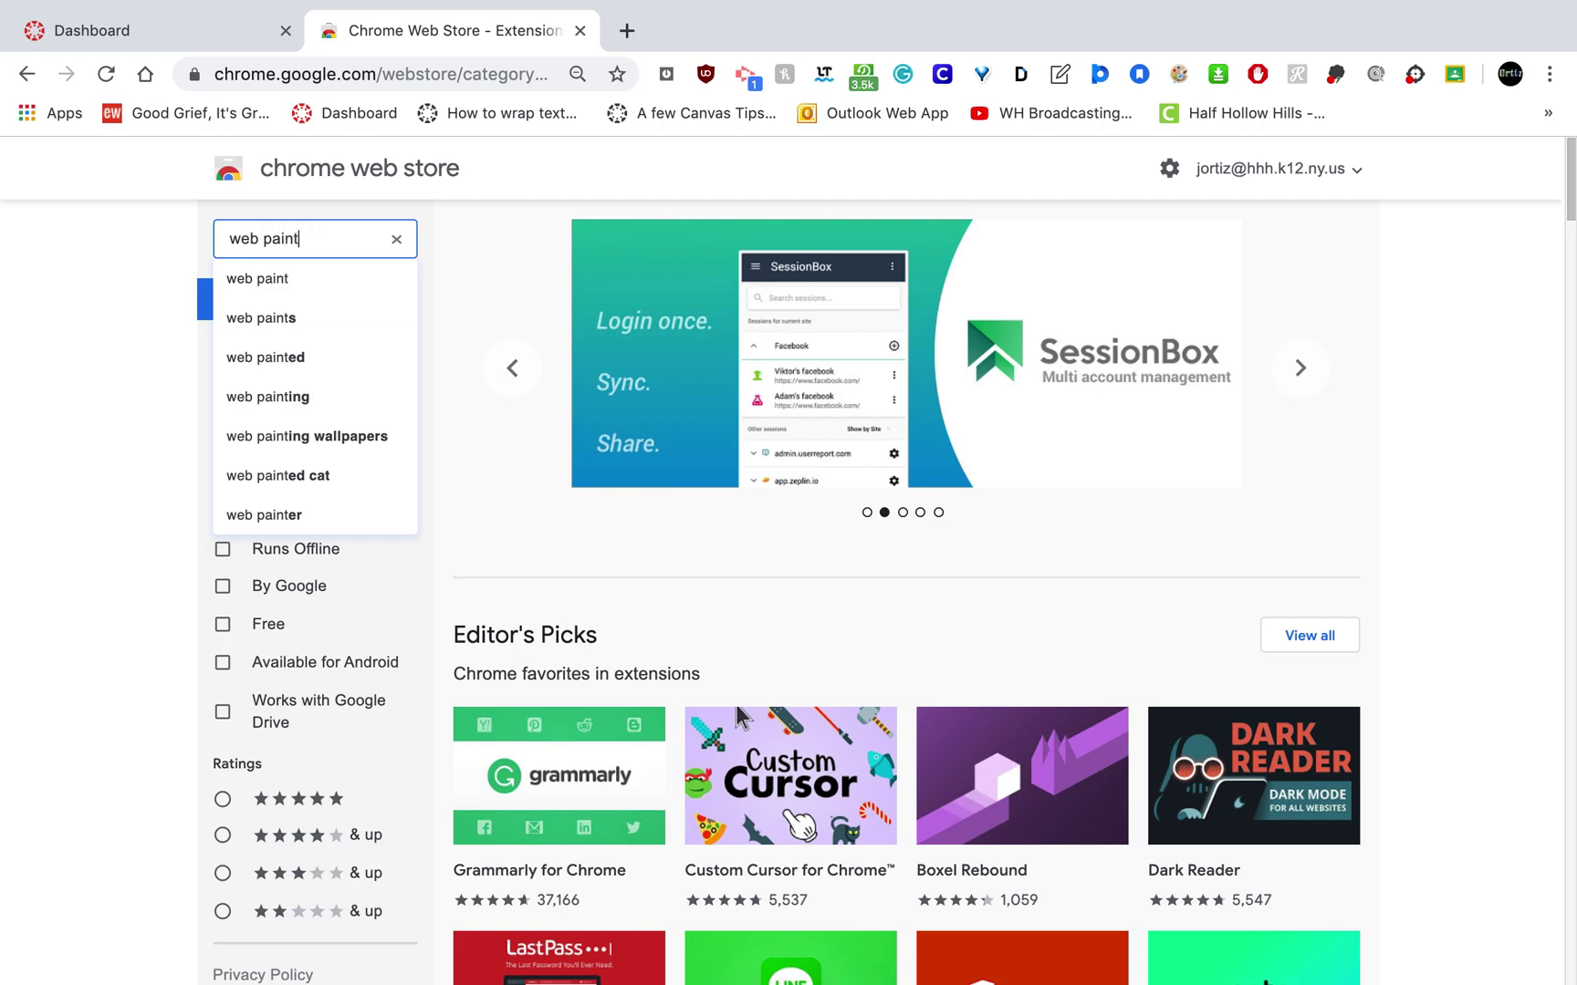
key(Return)
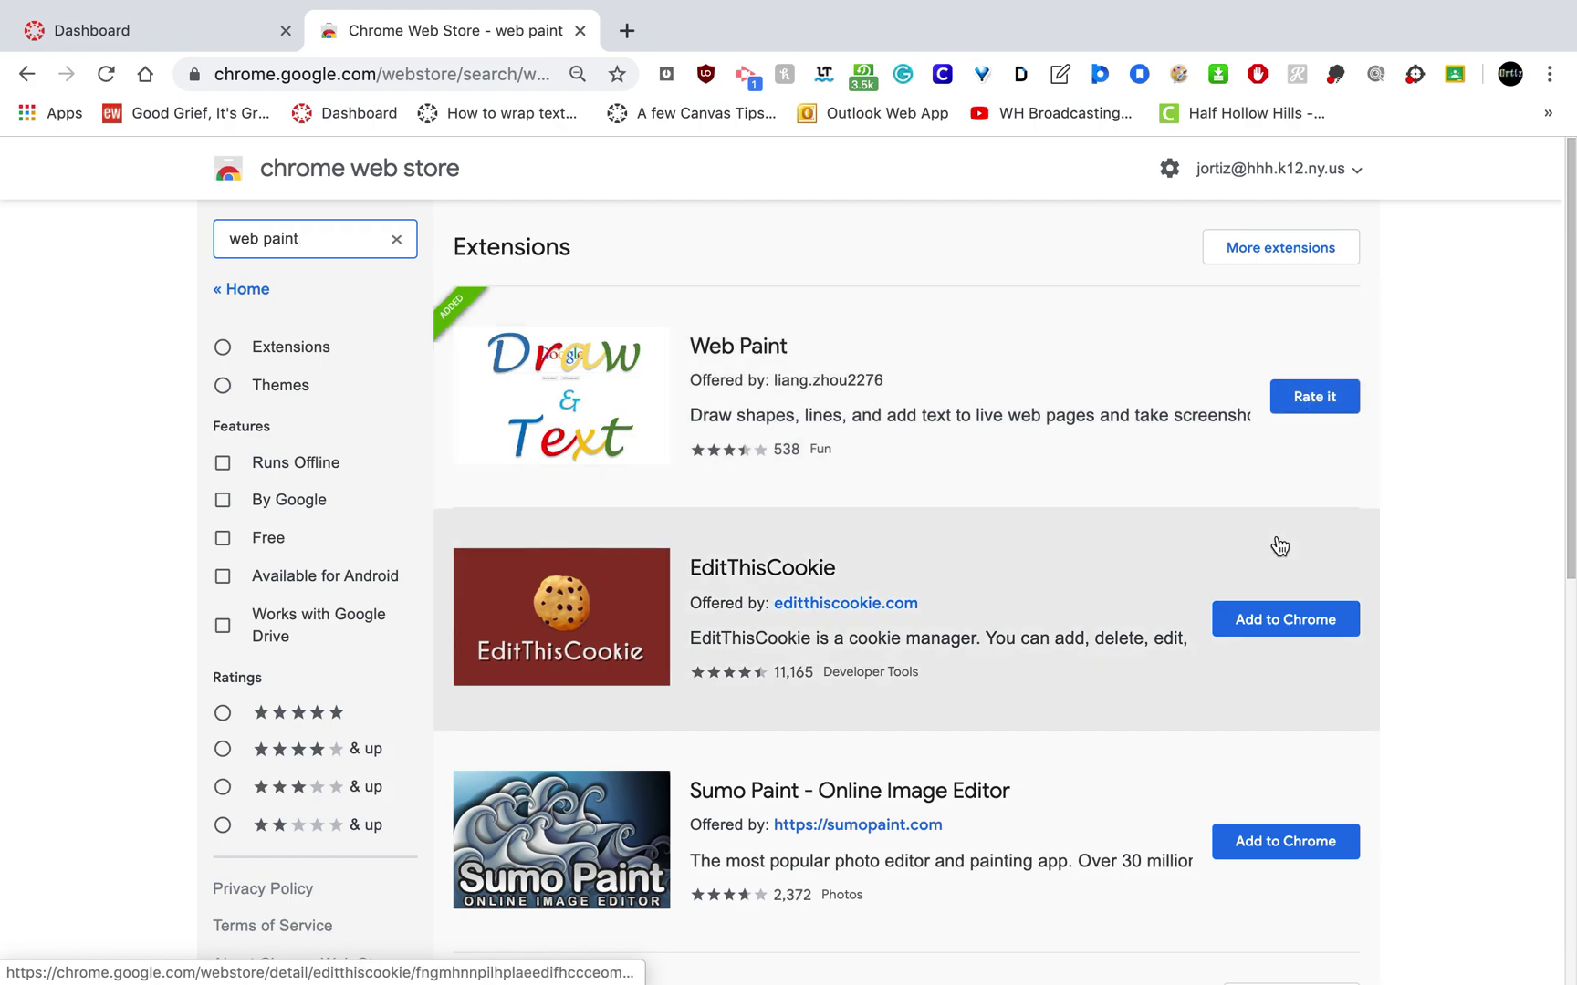
click(1291, 628)
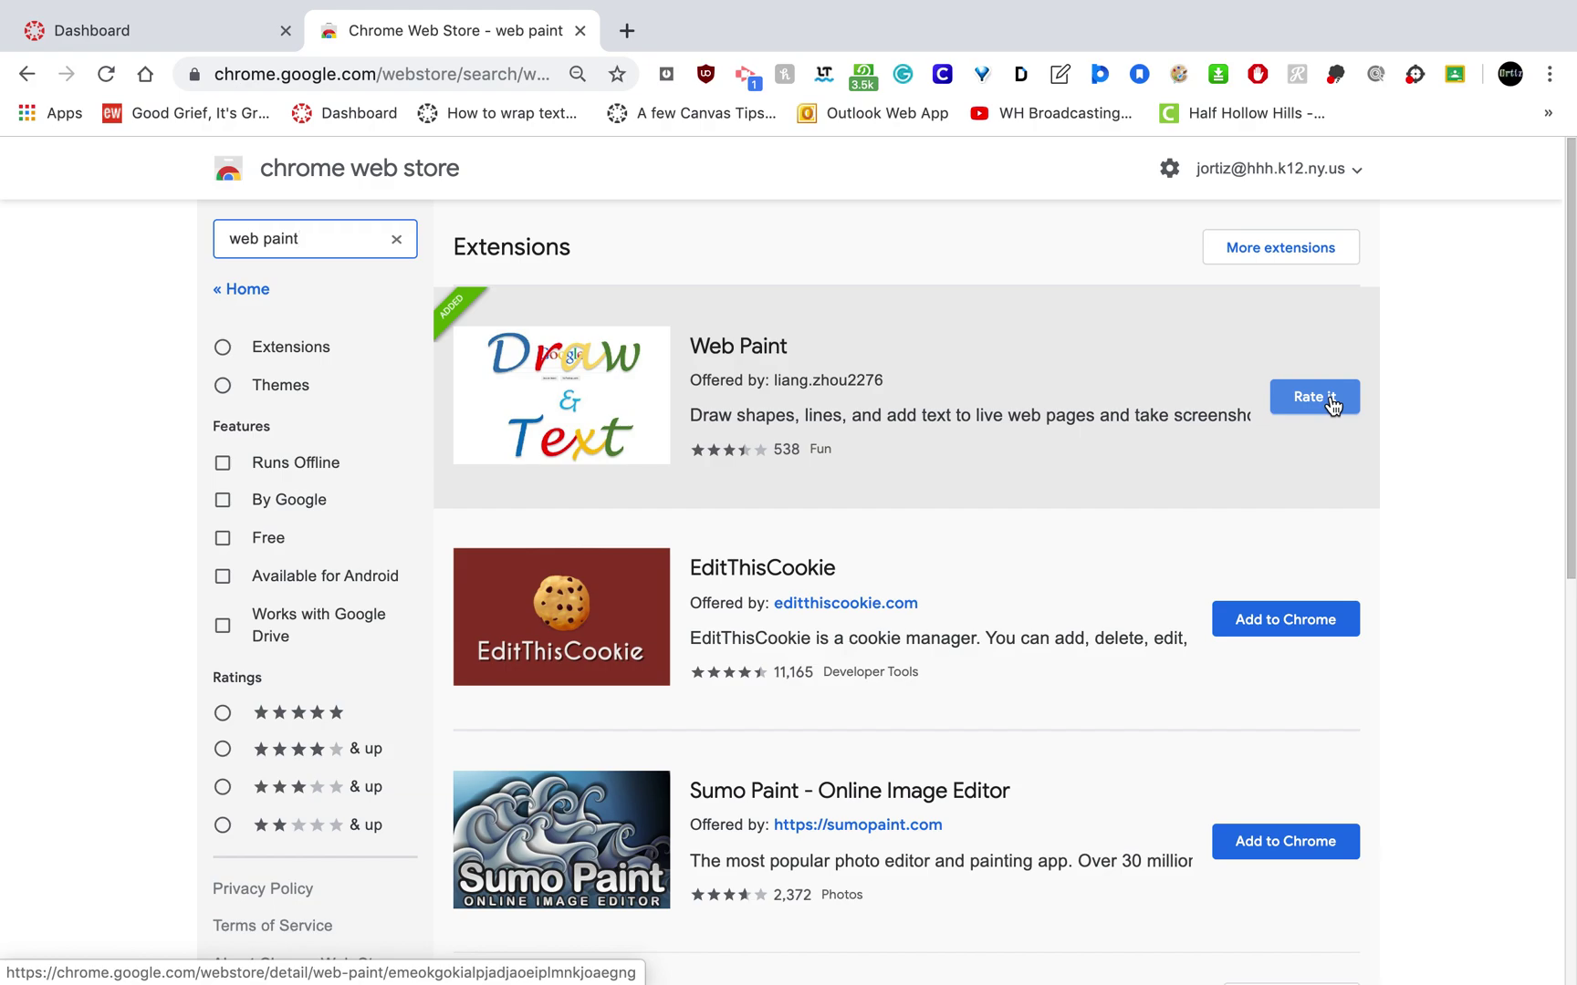
click(580, 31)
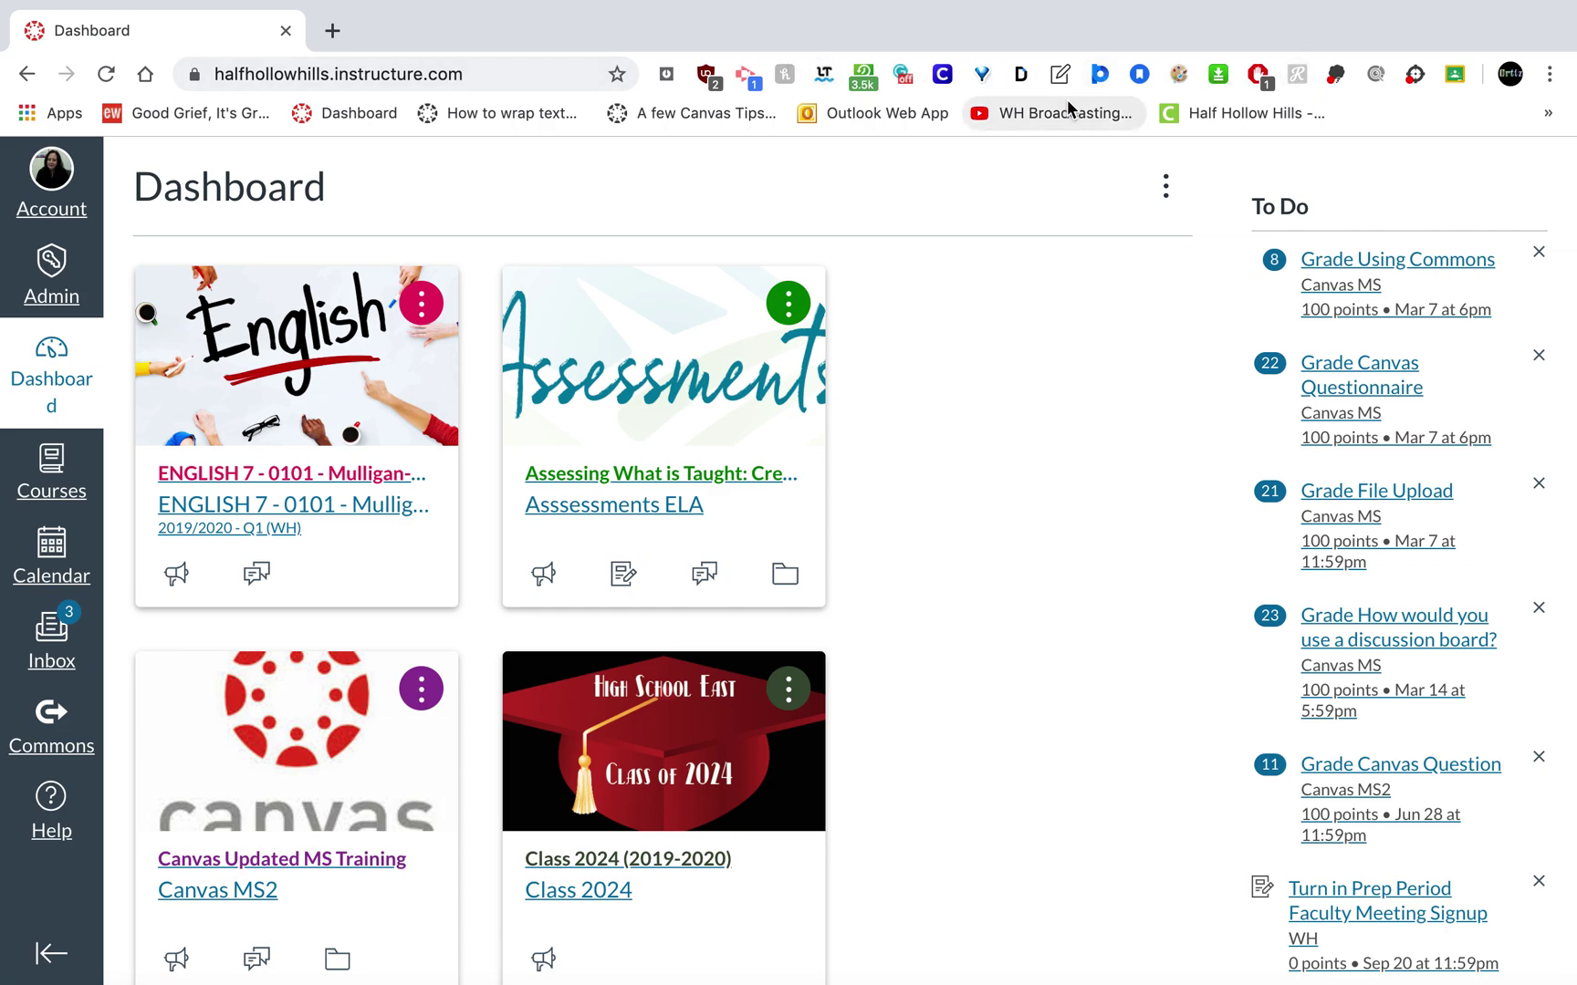
Start the Web Paint extension on the Canvas dashboard, choose the Pencil tool and set its color to blue
mouse_move(551, 7)
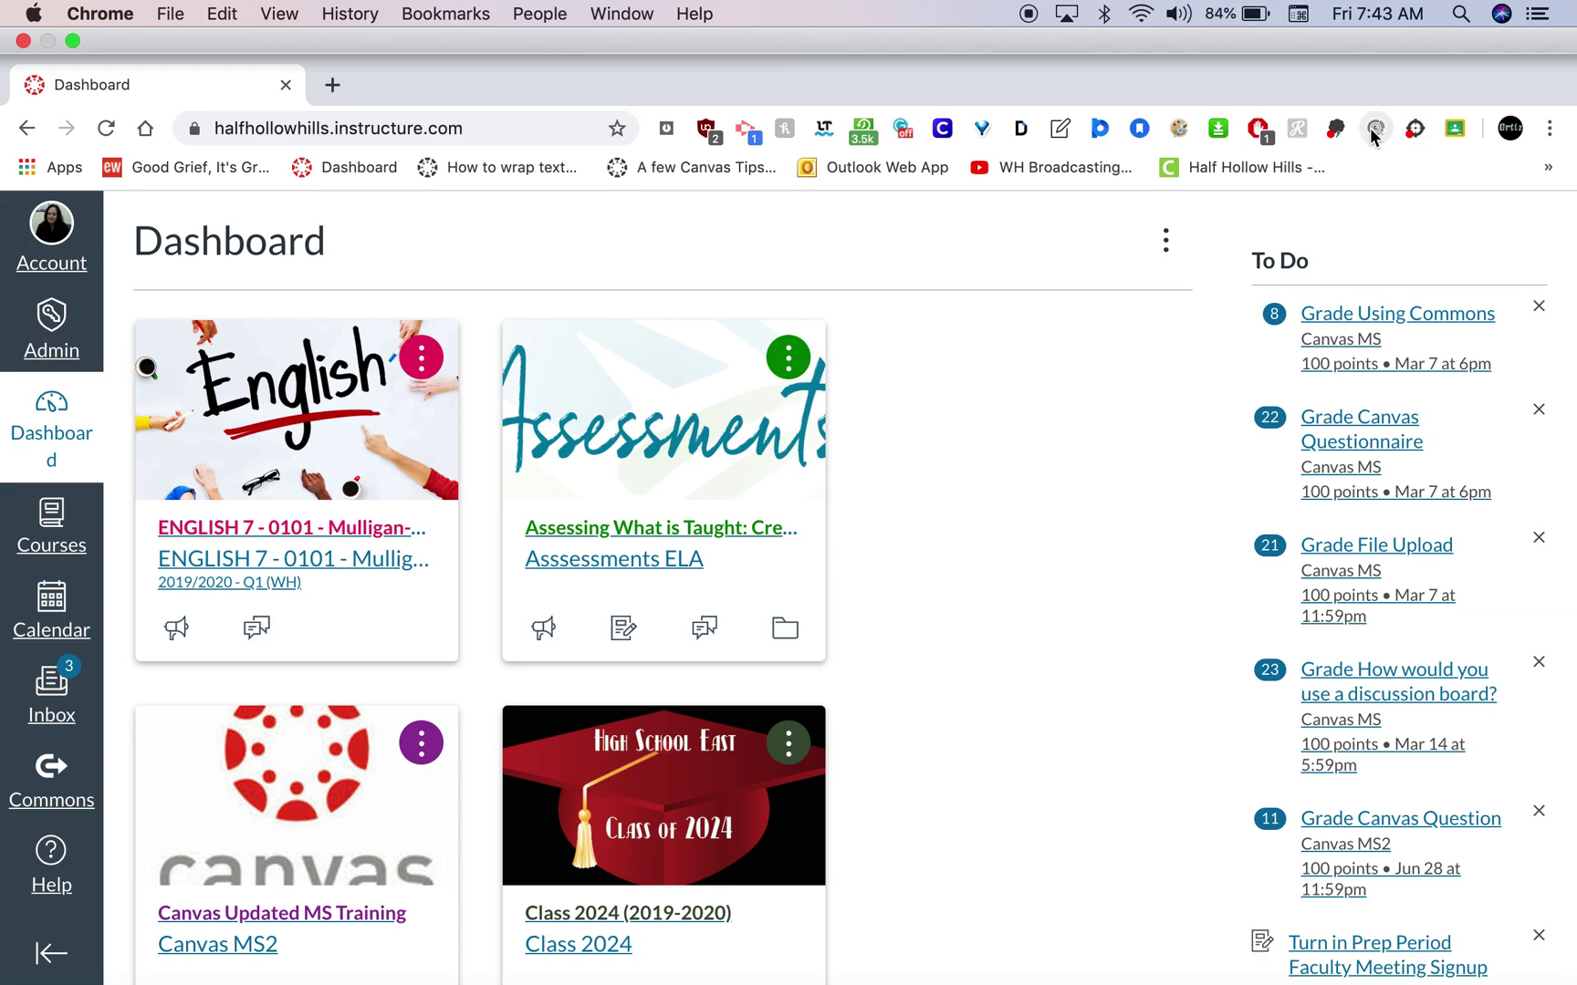
click(1180, 129)
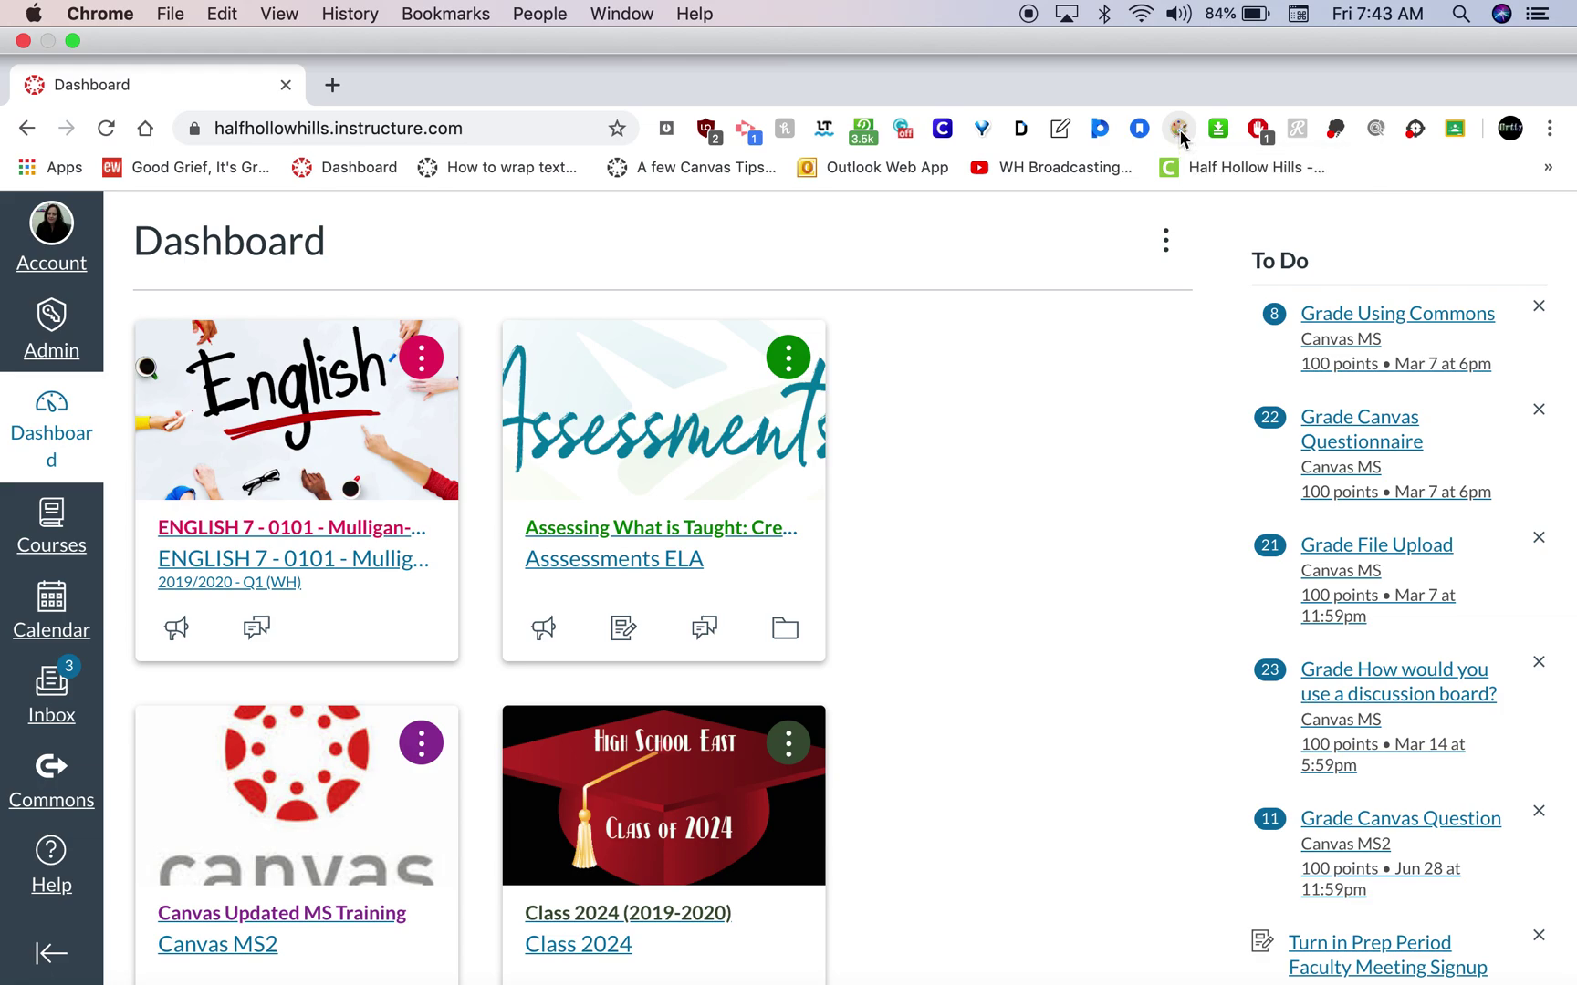
key(super+ctrl+f)
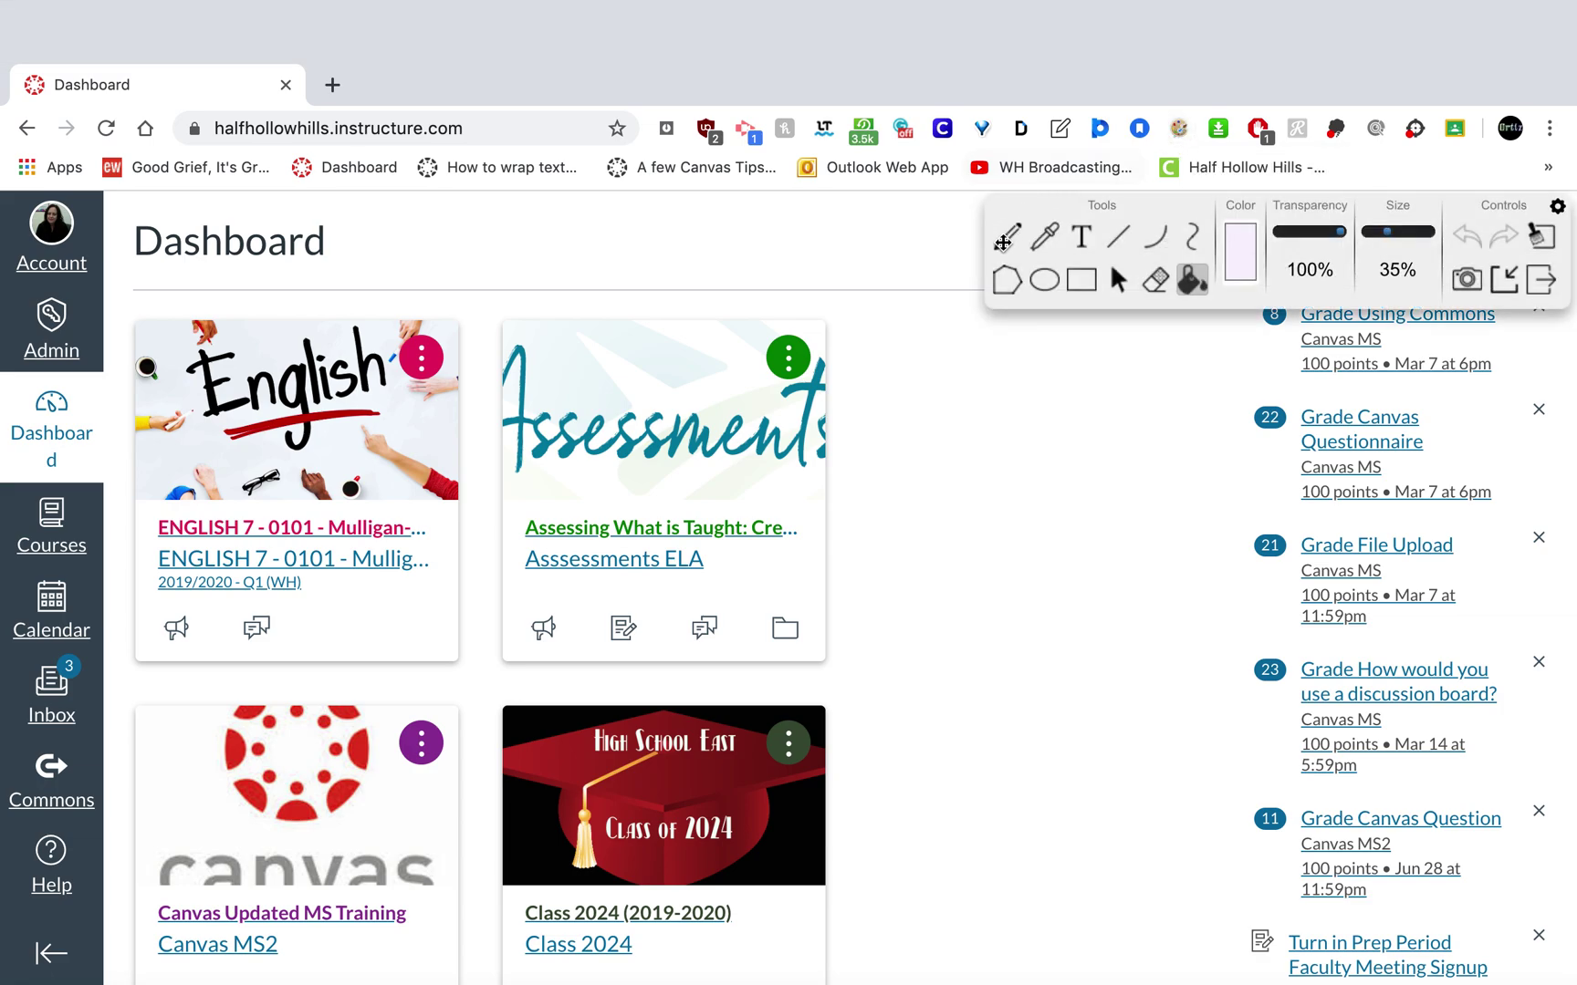
click(1008, 187)
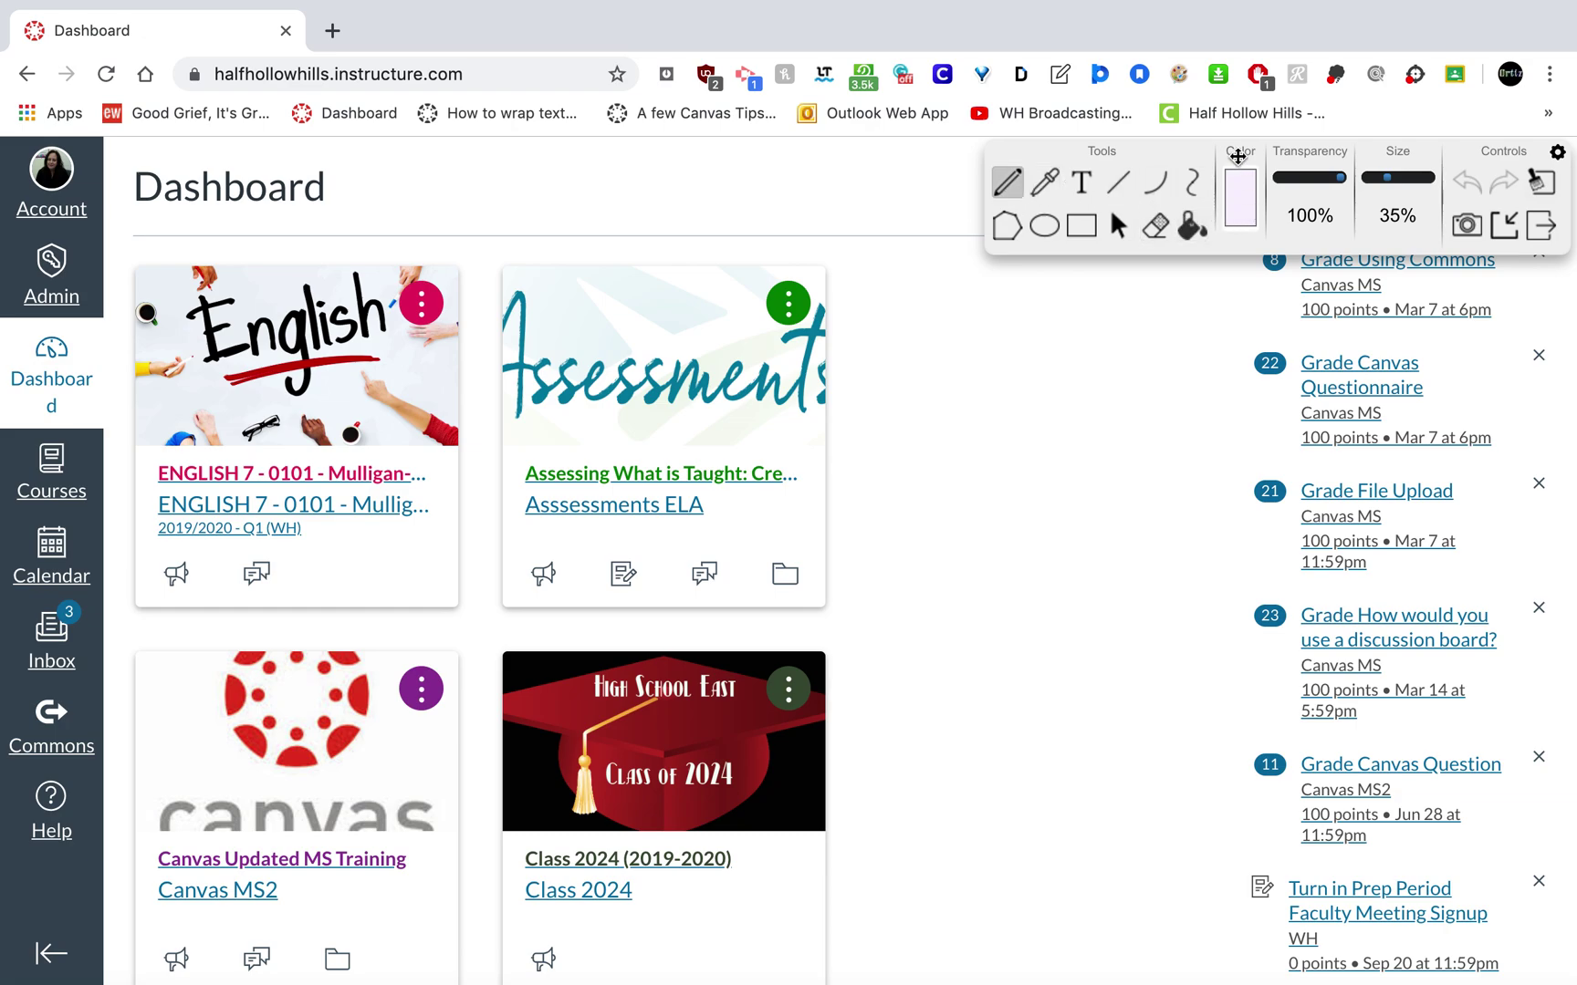
click(1239, 204)
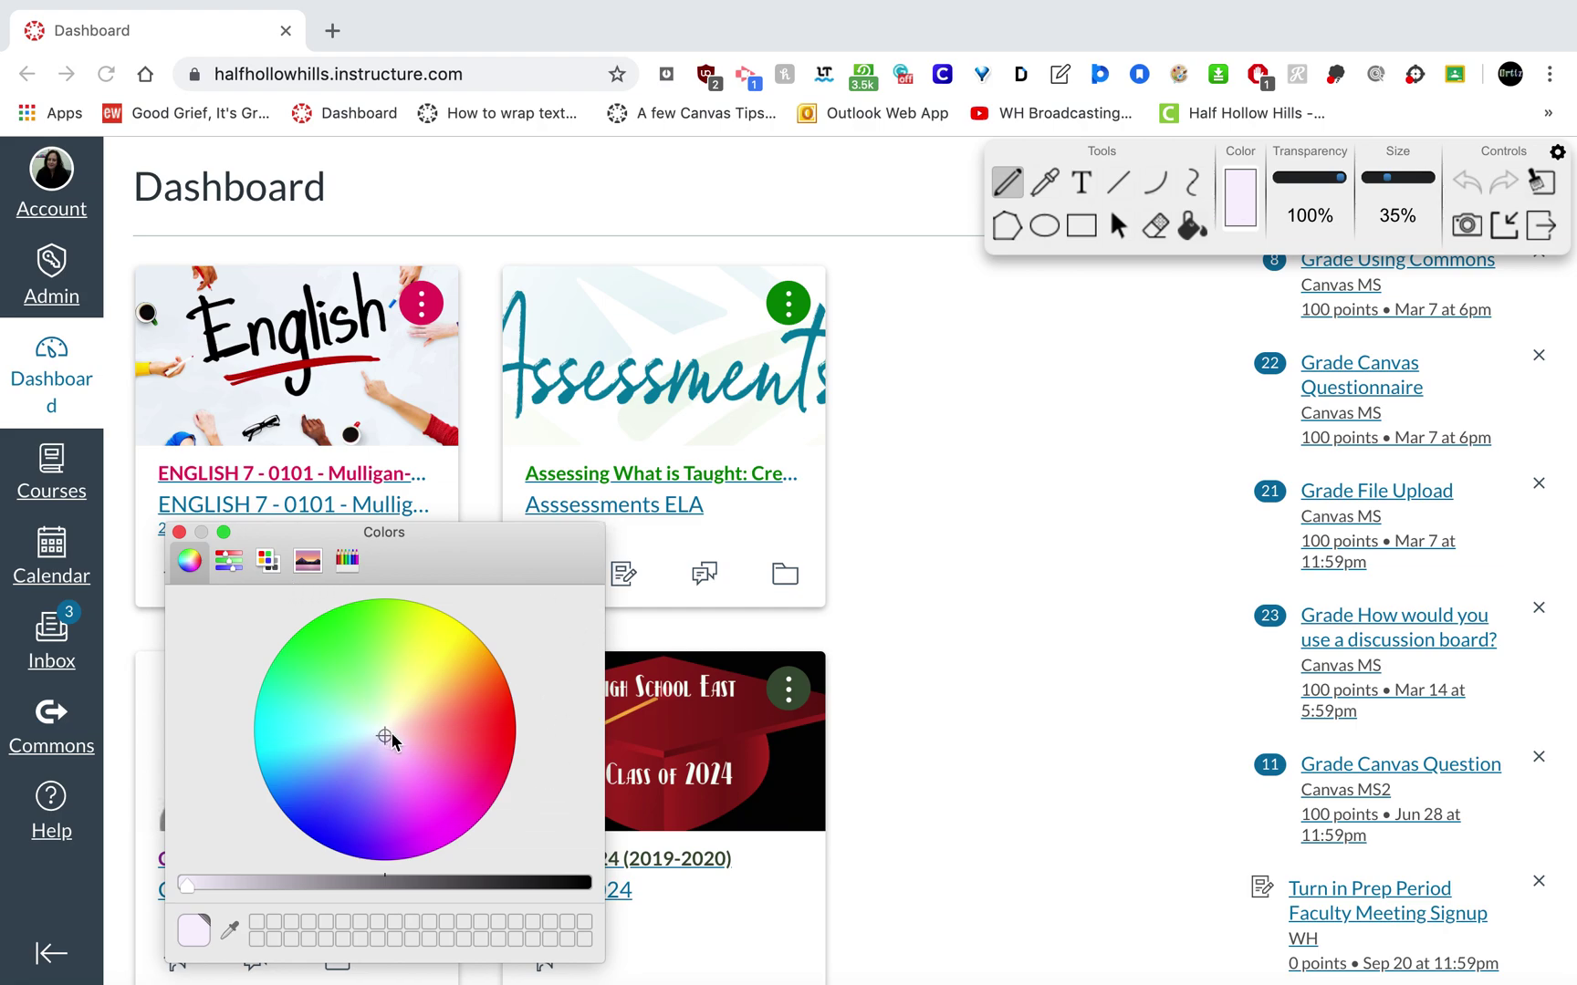
drag(391, 735, 320, 812)
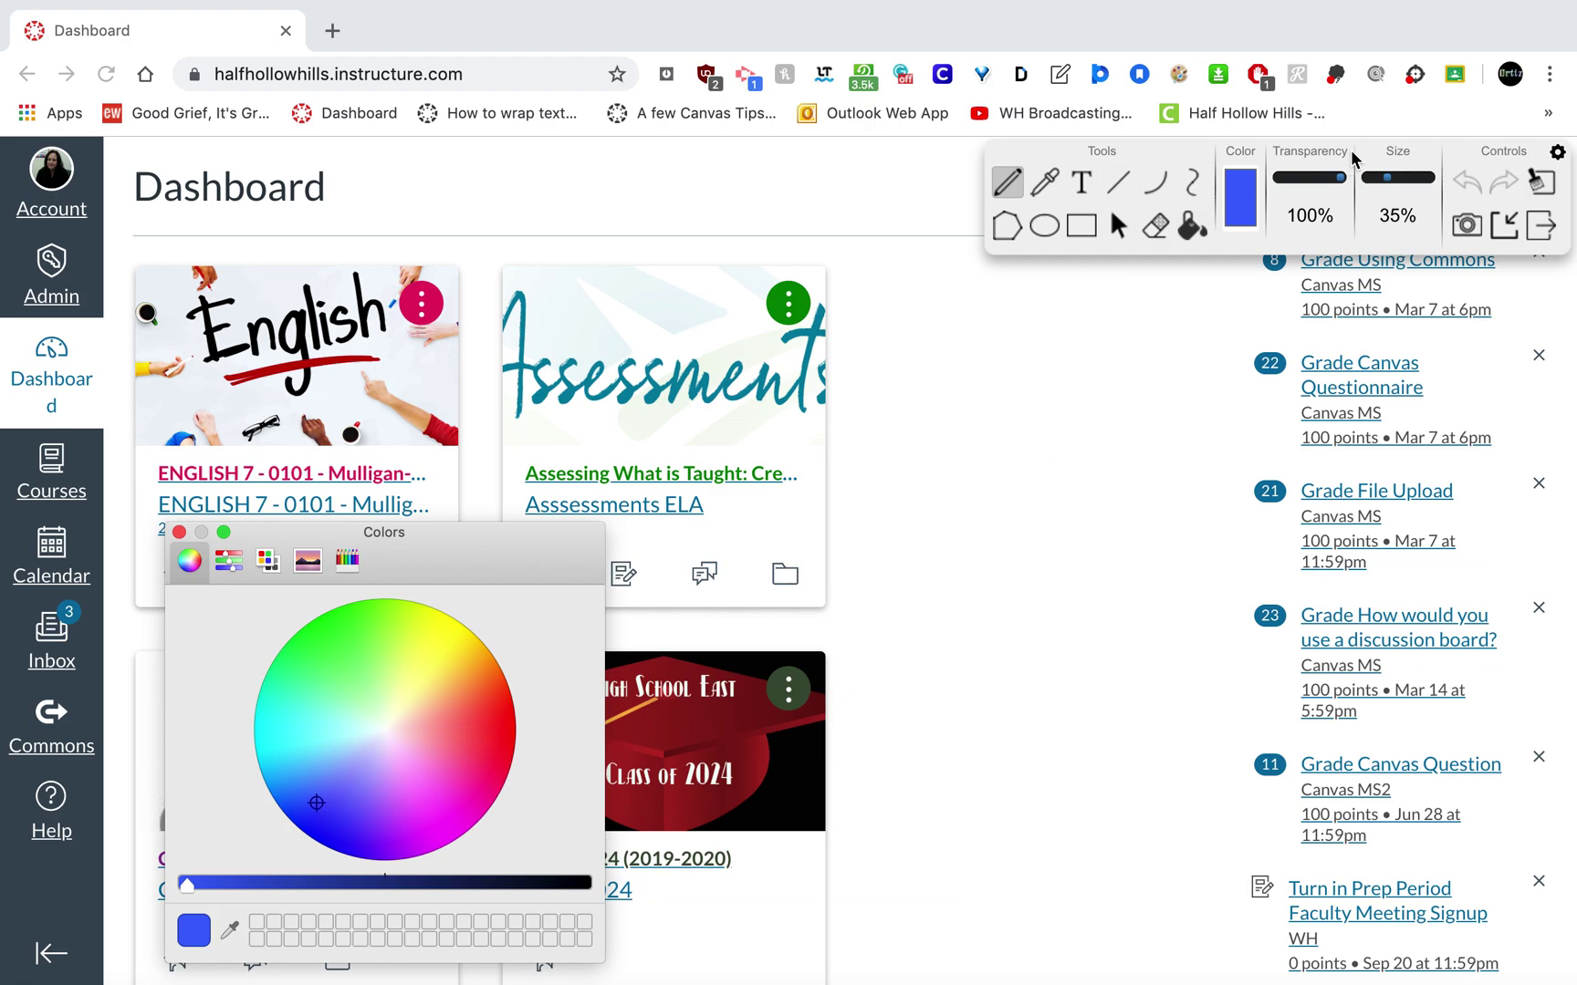
Set the pencil size to 20% and draw a star in the empty space between the course cards and the To Do list
click(1388, 183)
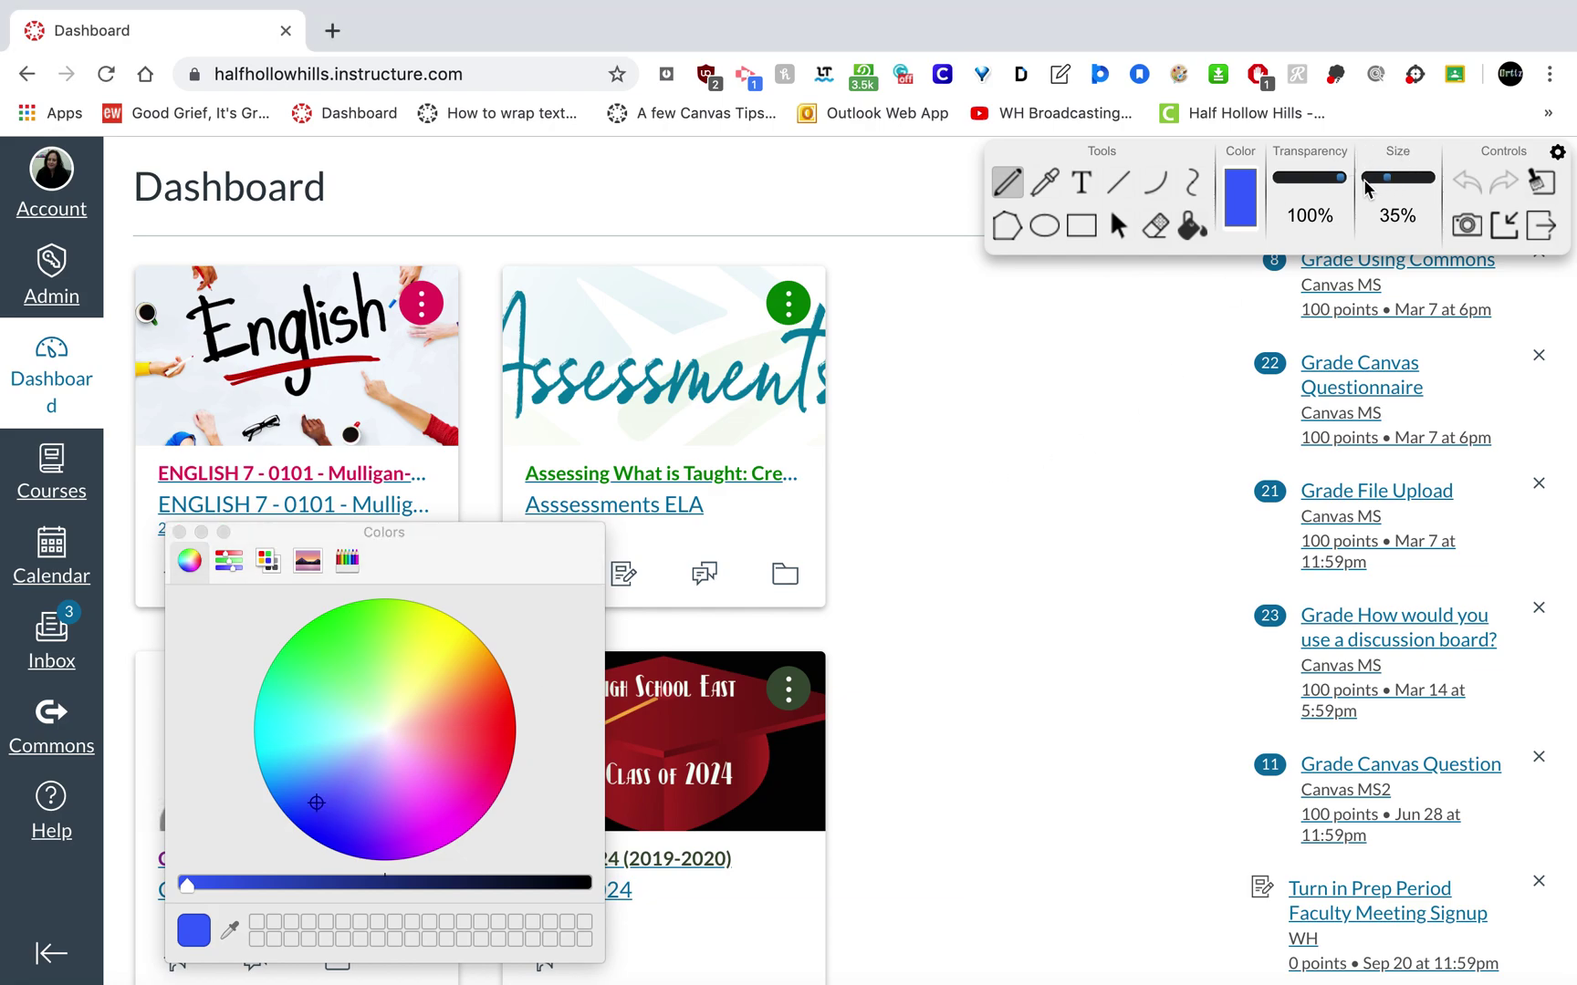
drag(1368, 186, 1376, 186)
mouse_move(1027, 427)
mouse_down()
mouse_move(1103, 368)
mouse_move(1102, 437)
mouse_move(1022, 373)
mouse_move(1155, 374)
mouse_move(1030, 422)
mouse_up()
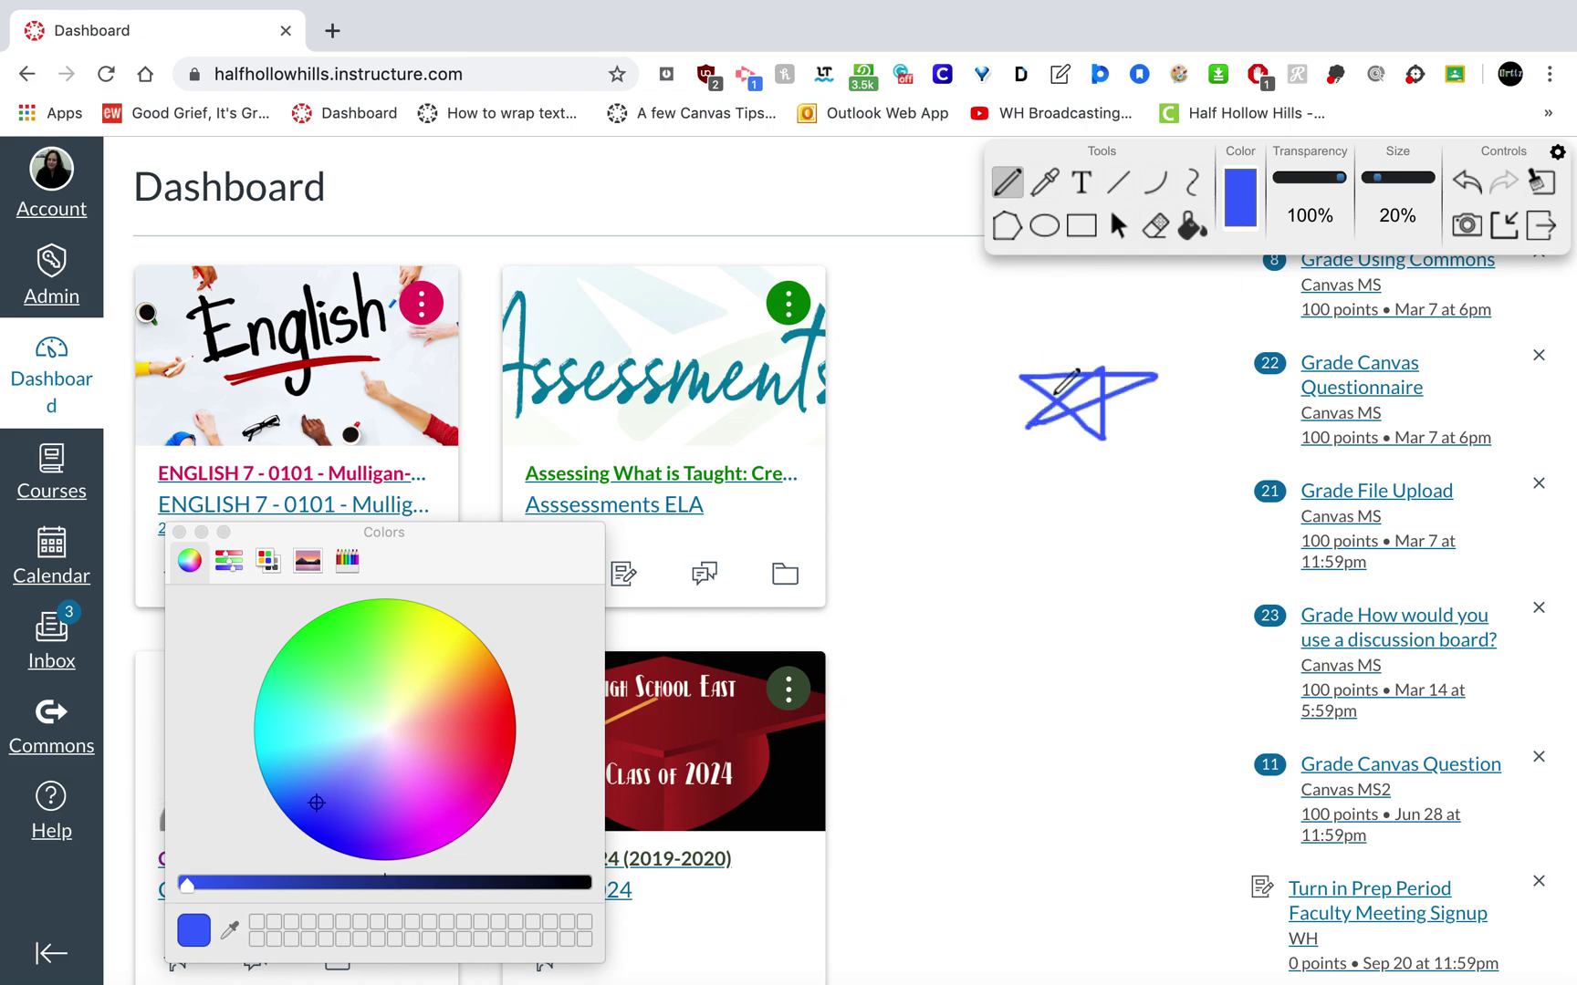
Exit Web Paint and close the color picker window
click(1535, 232)
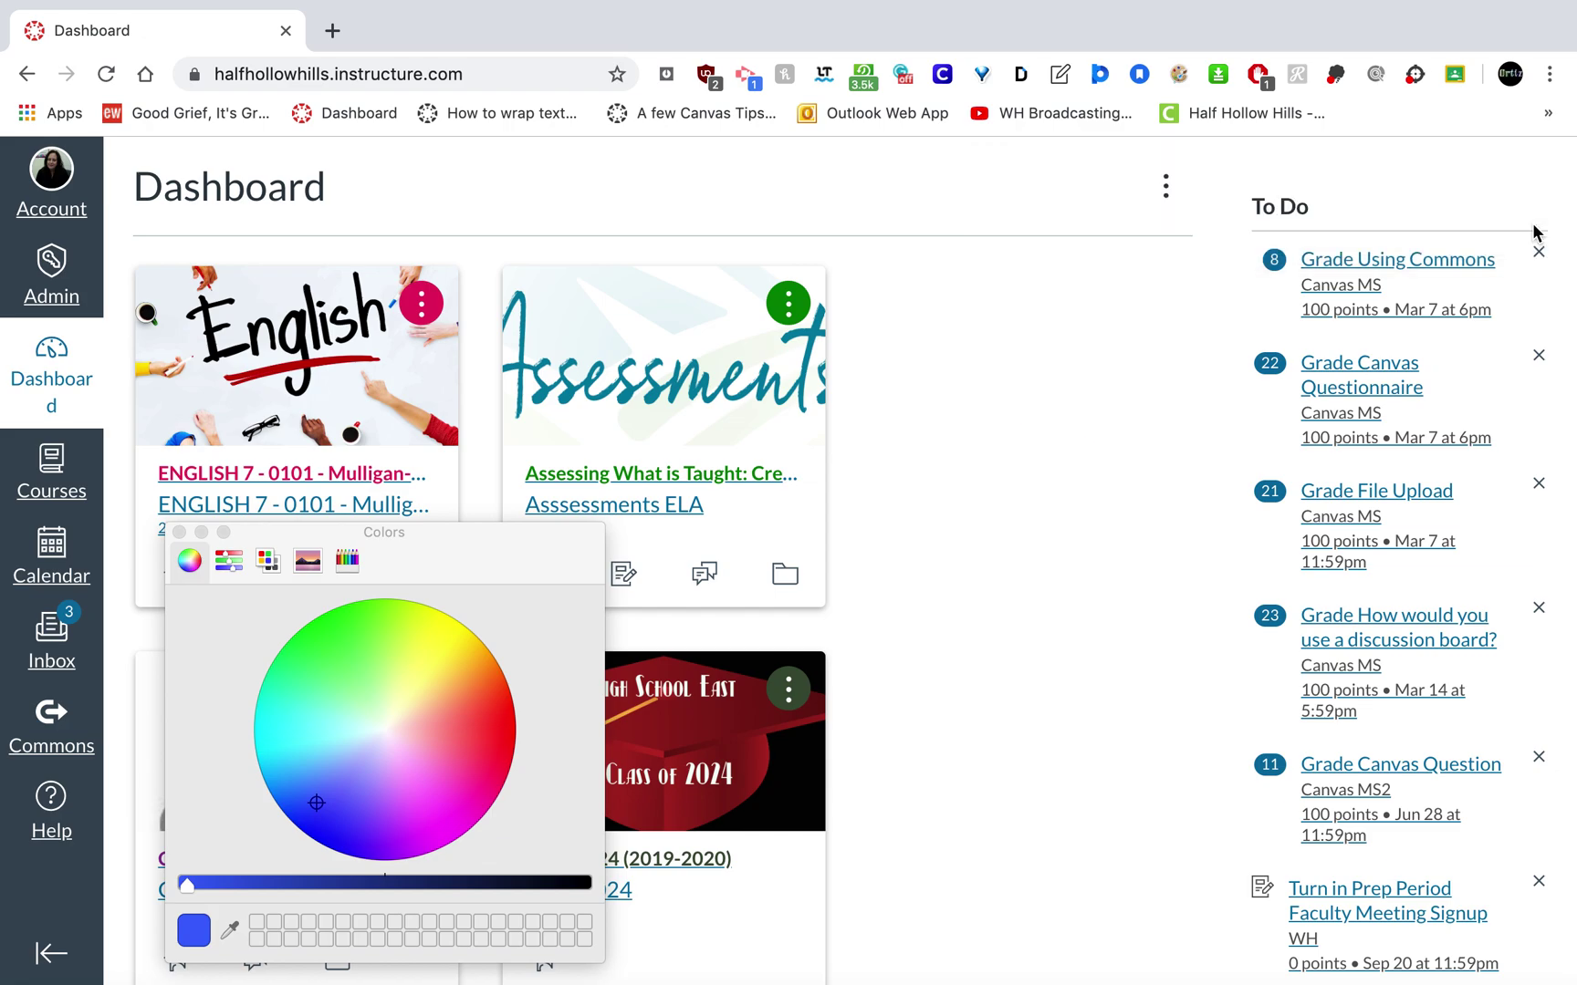
click(180, 532)
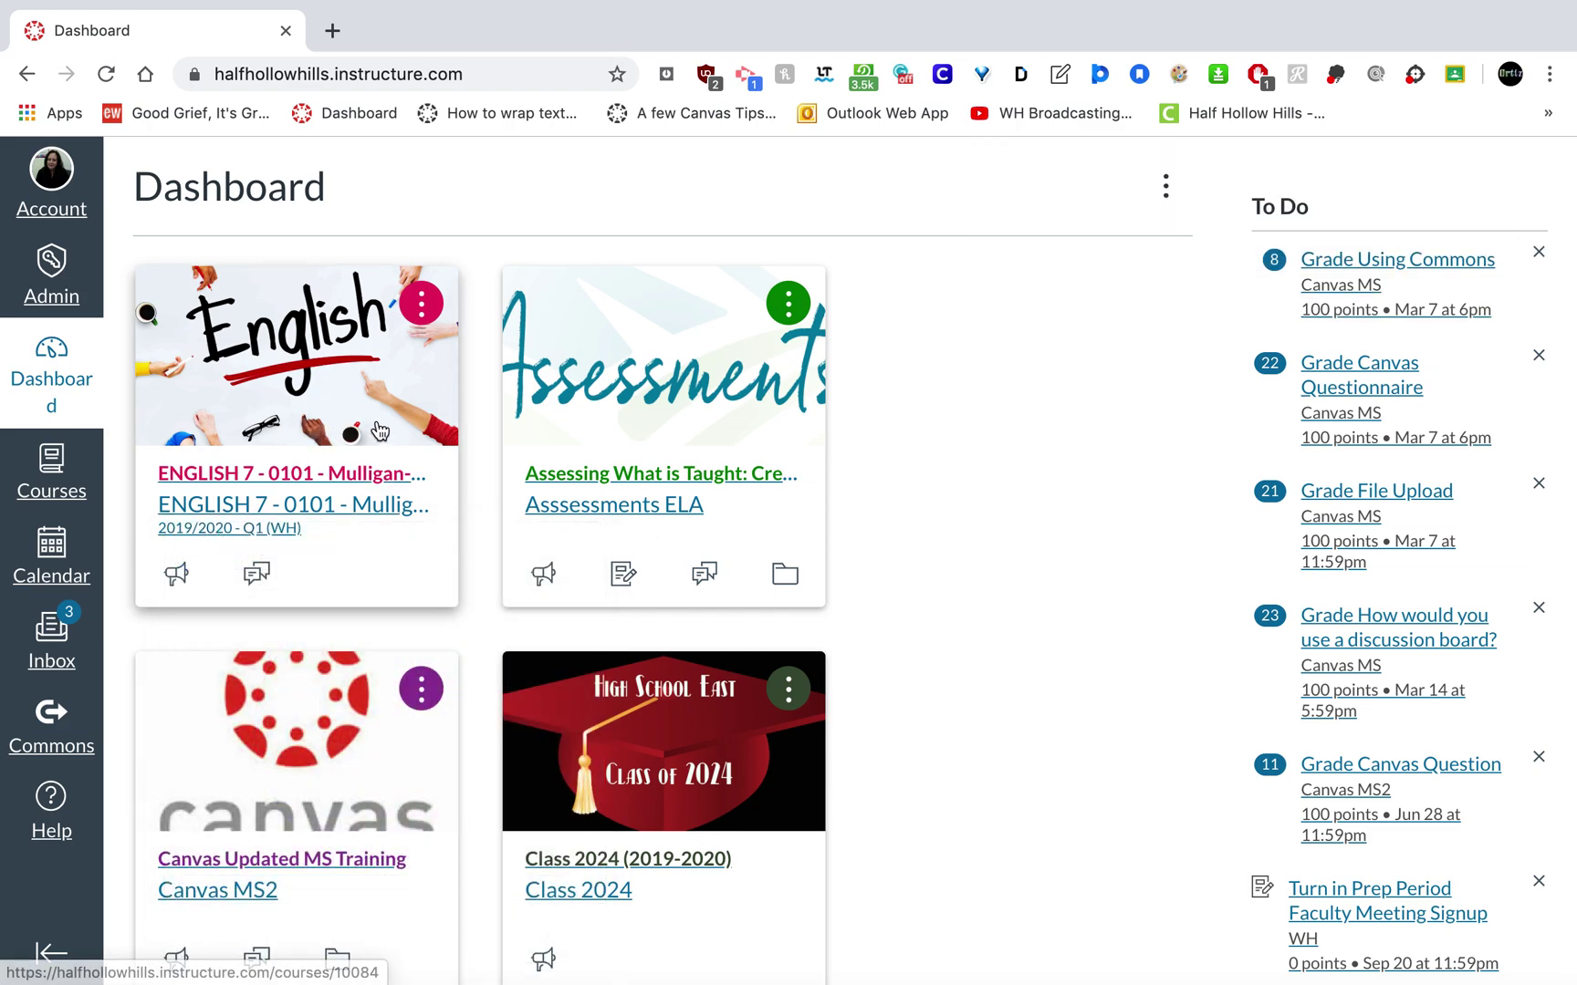
Open the ENGLISH 7 - 0101 Period 7 course and preview its Grade 6 Quarter 1 Exam quiz
click(321, 484)
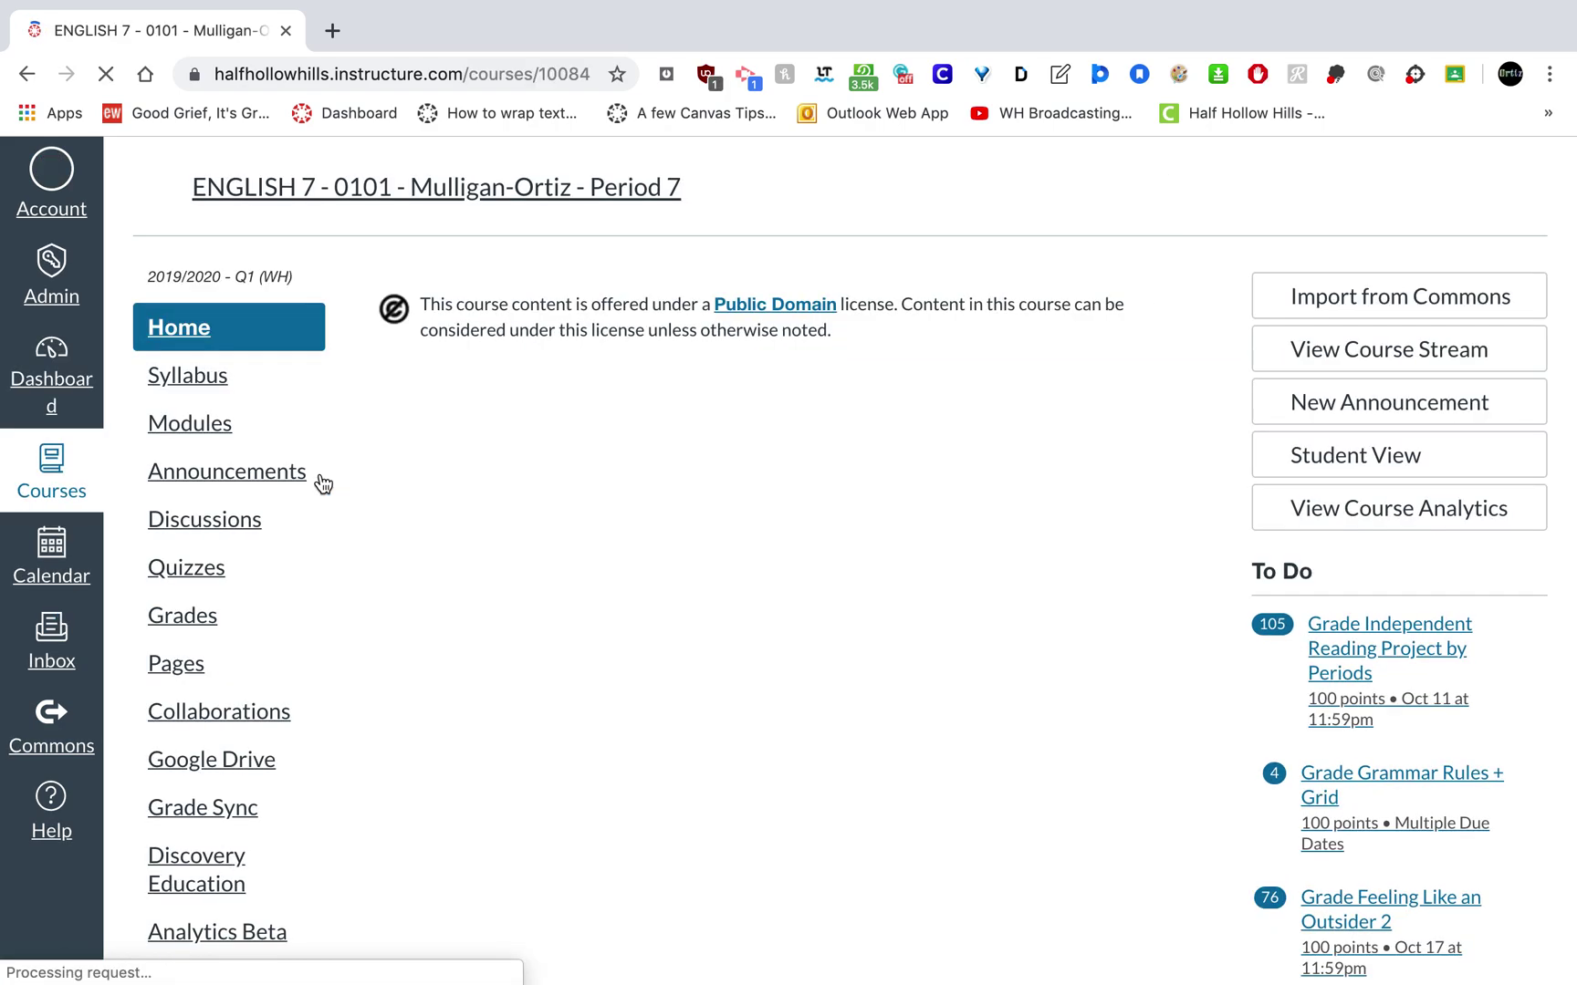
click(206, 575)
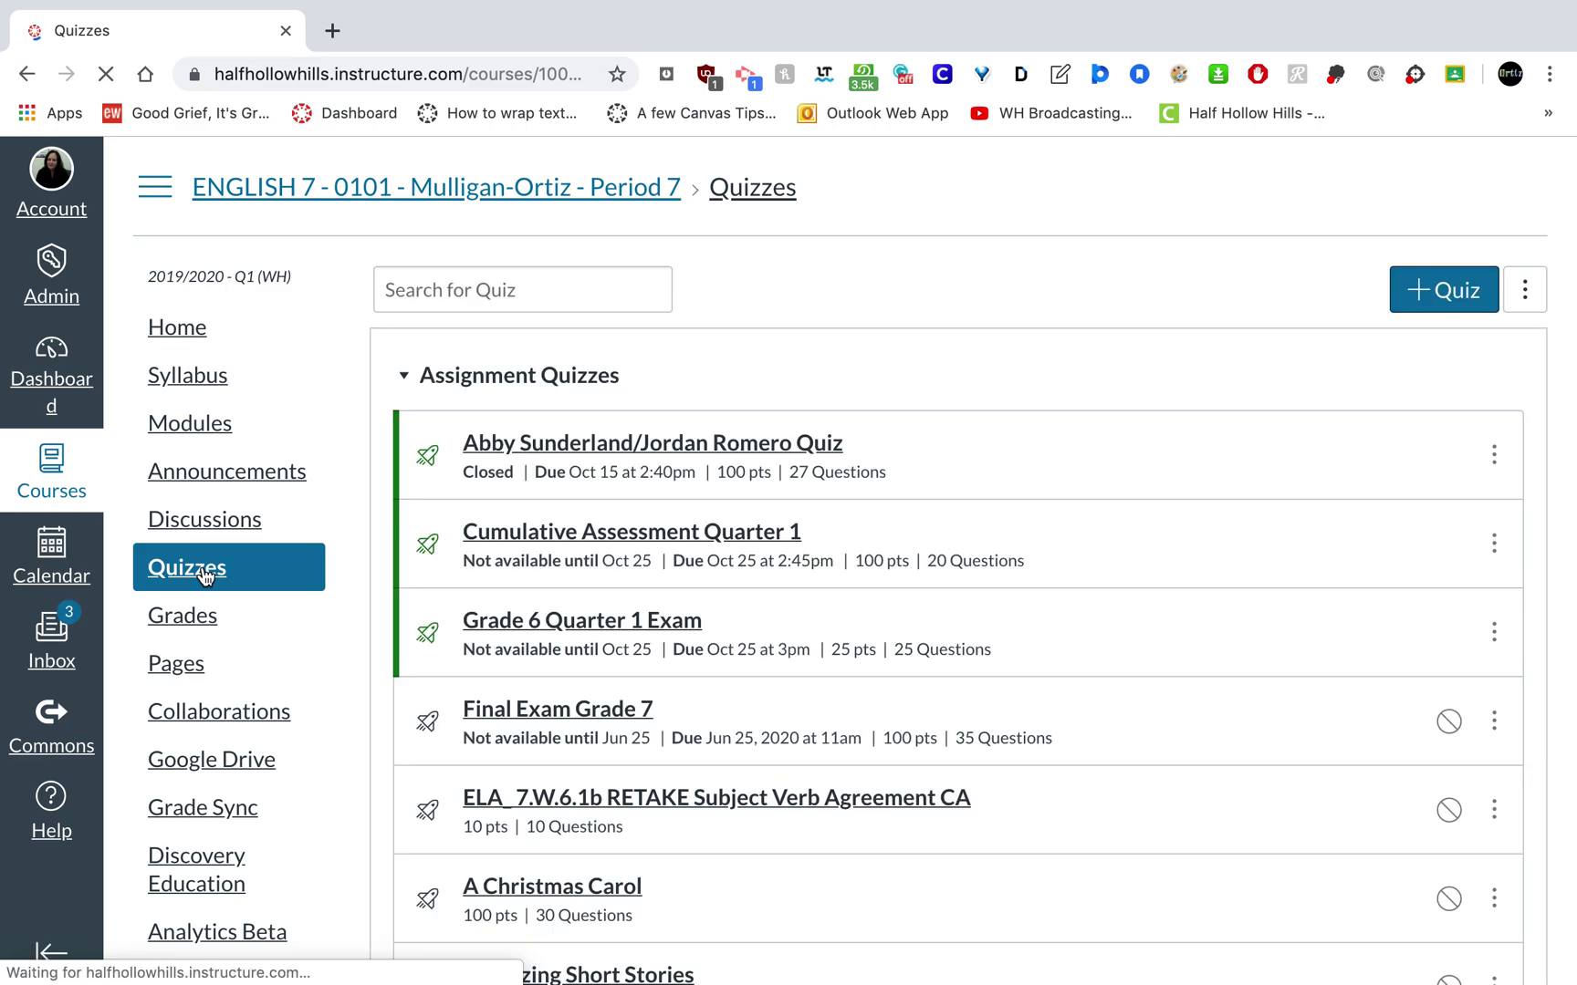
click(544, 624)
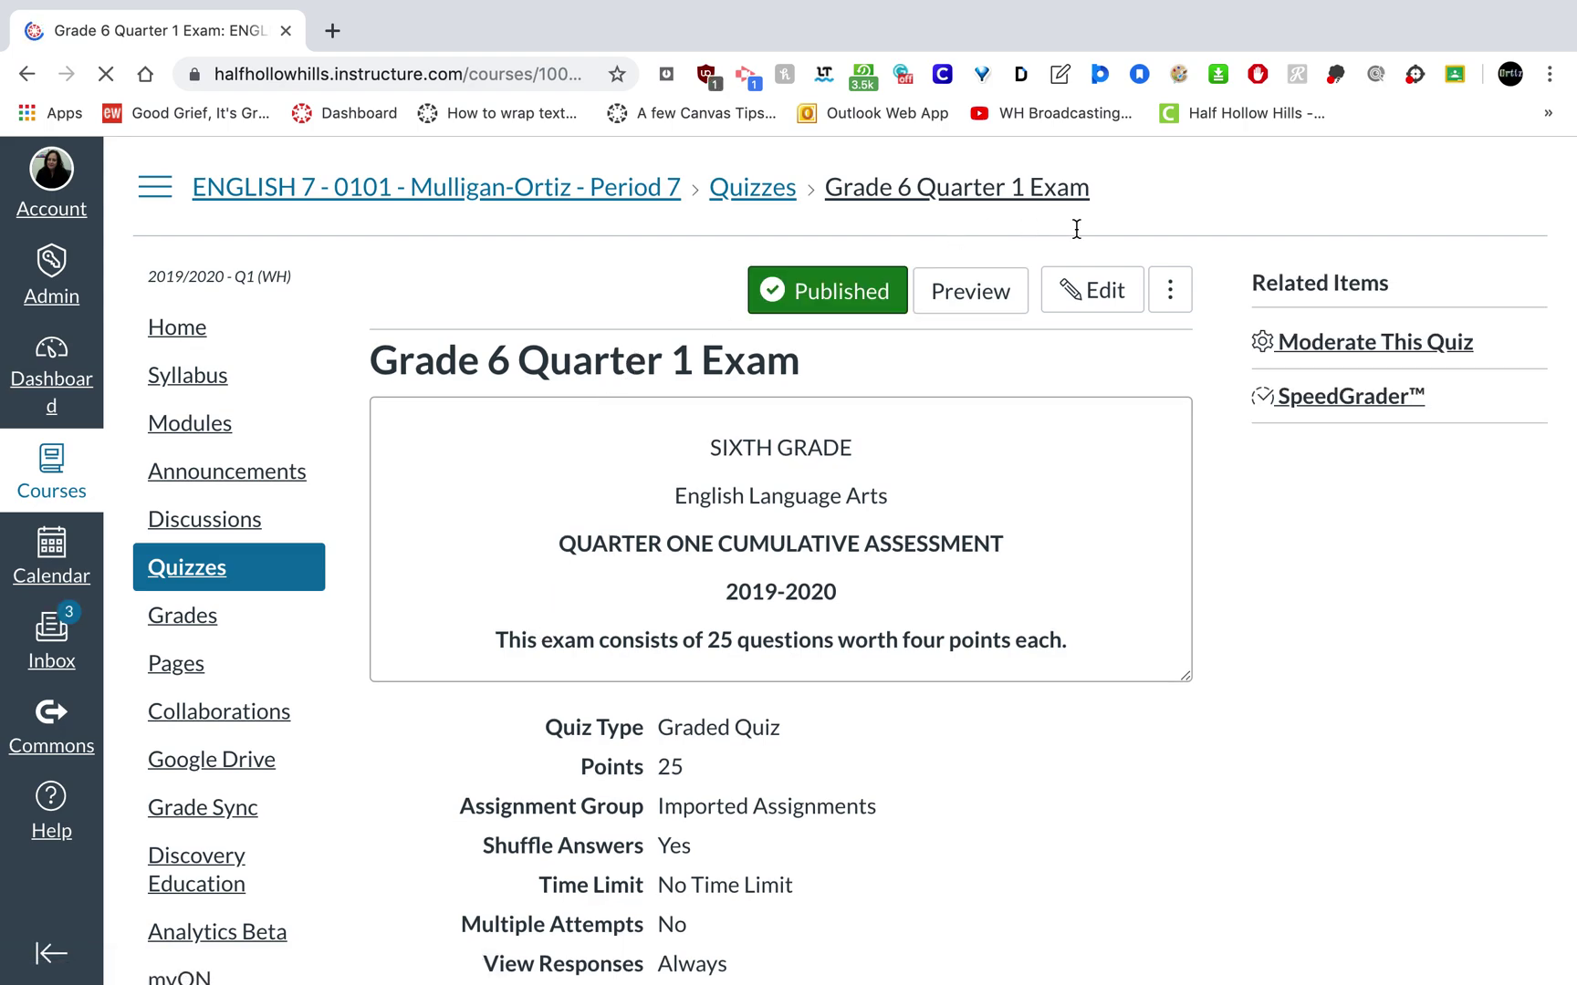
click(969, 302)
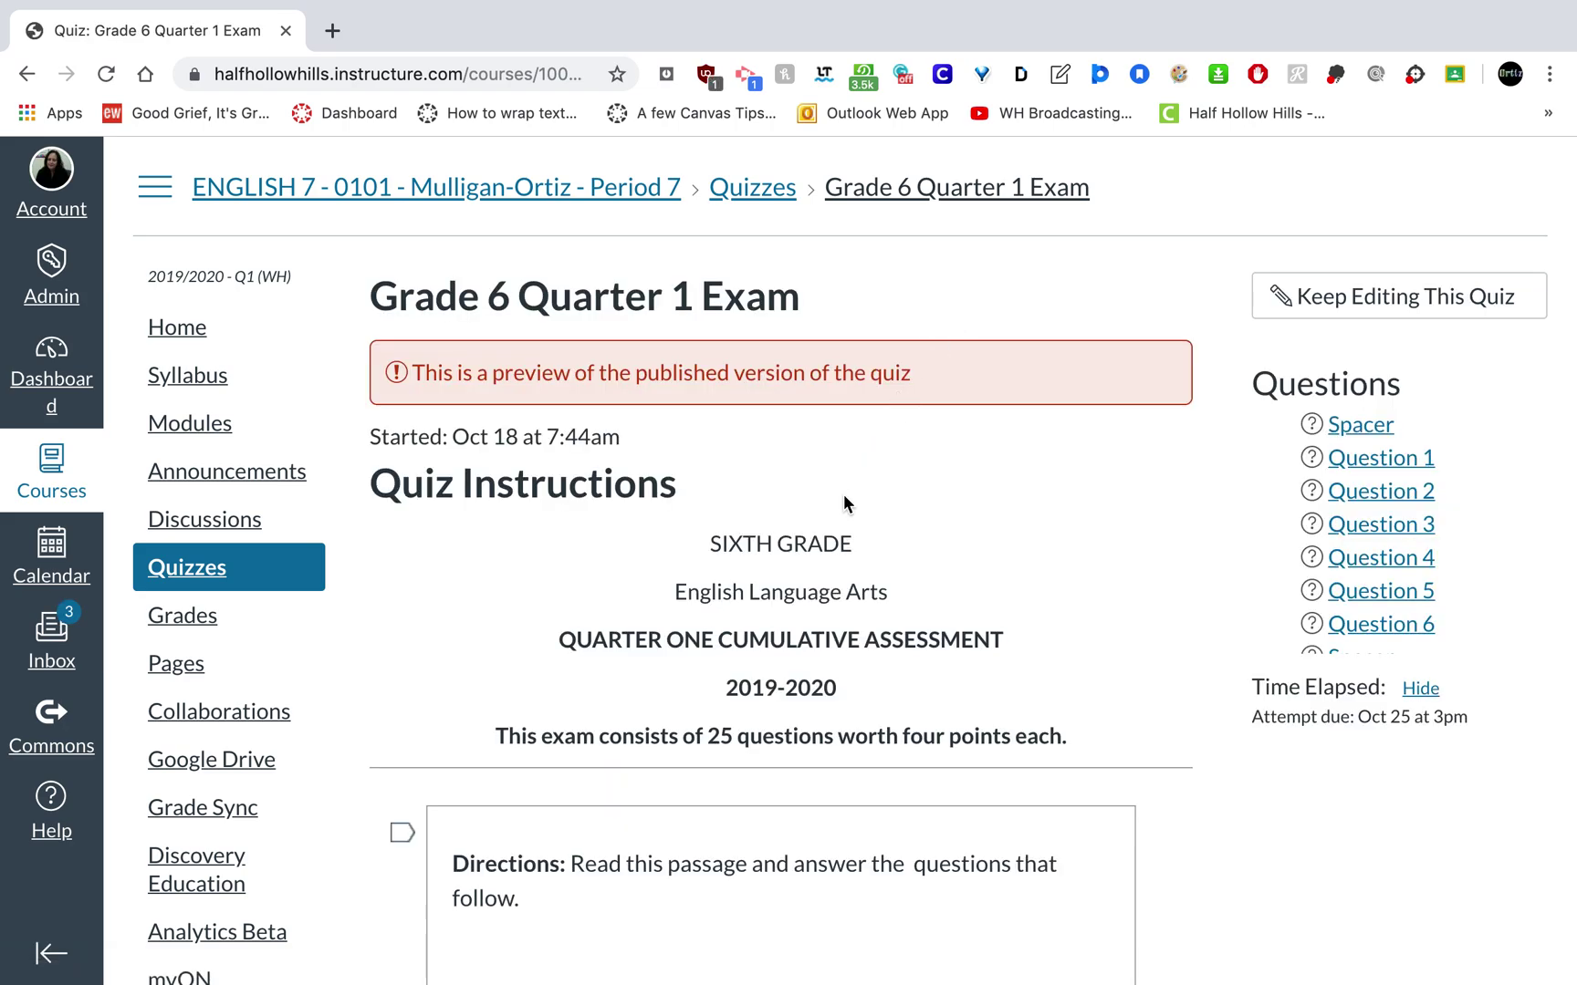
Enlarge the quiz preview page and hide the course navigation menu
scroll(844, 497, down, 1)
scroll(842, 494, down, 15)
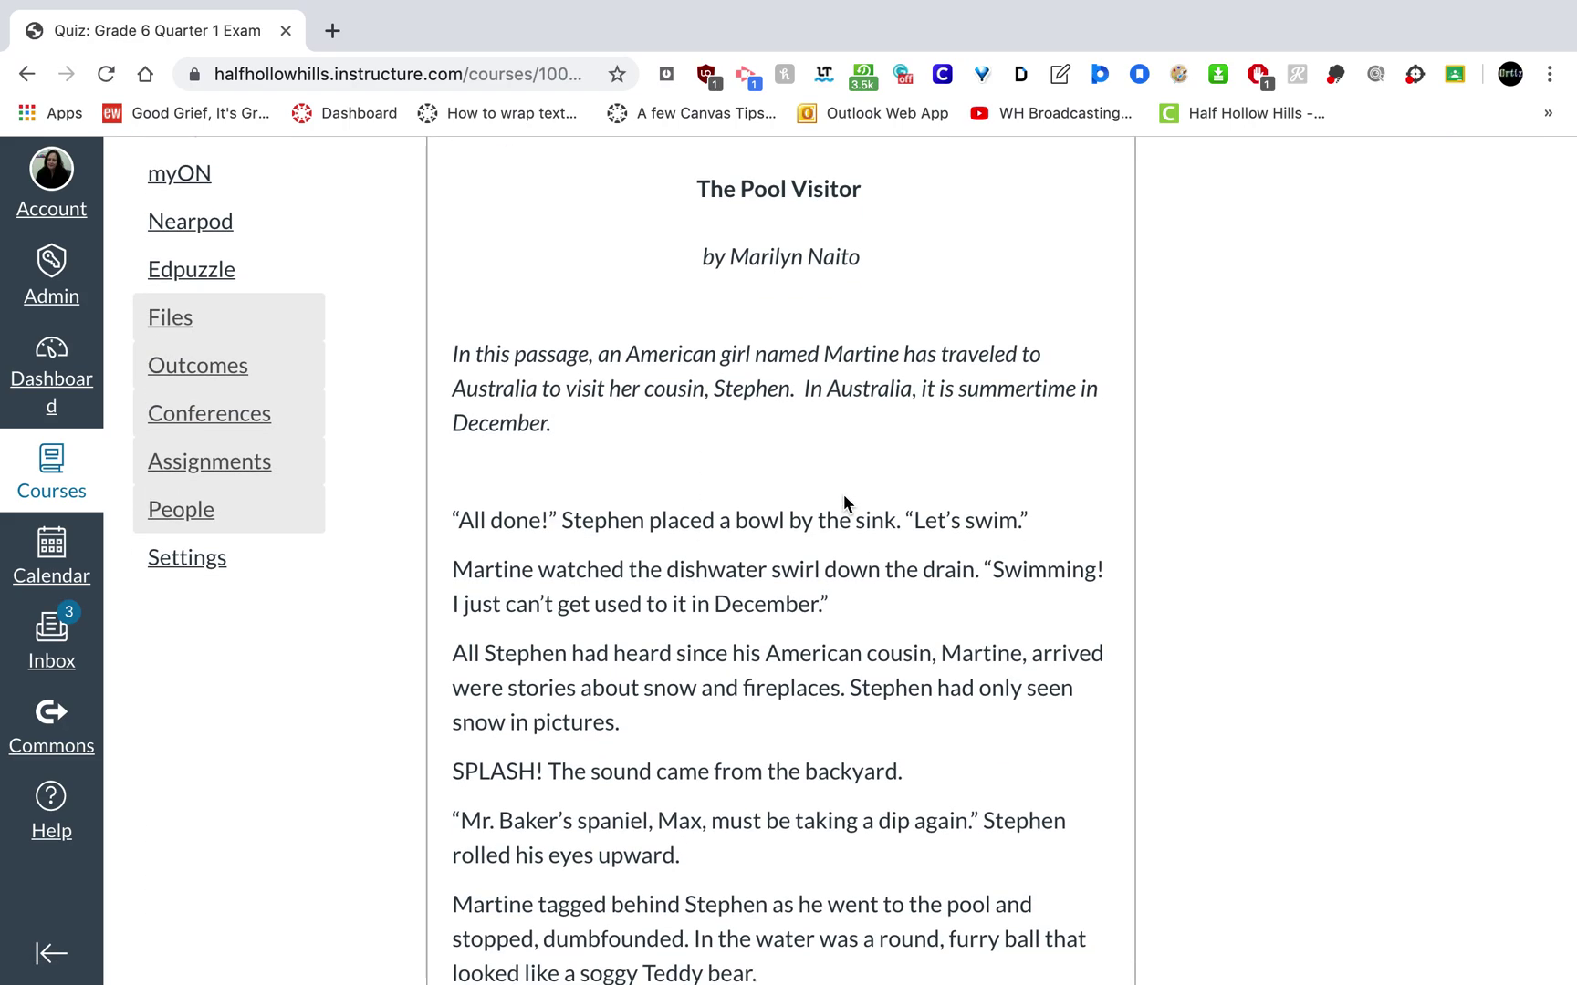
scroll(842, 494, down, 20)
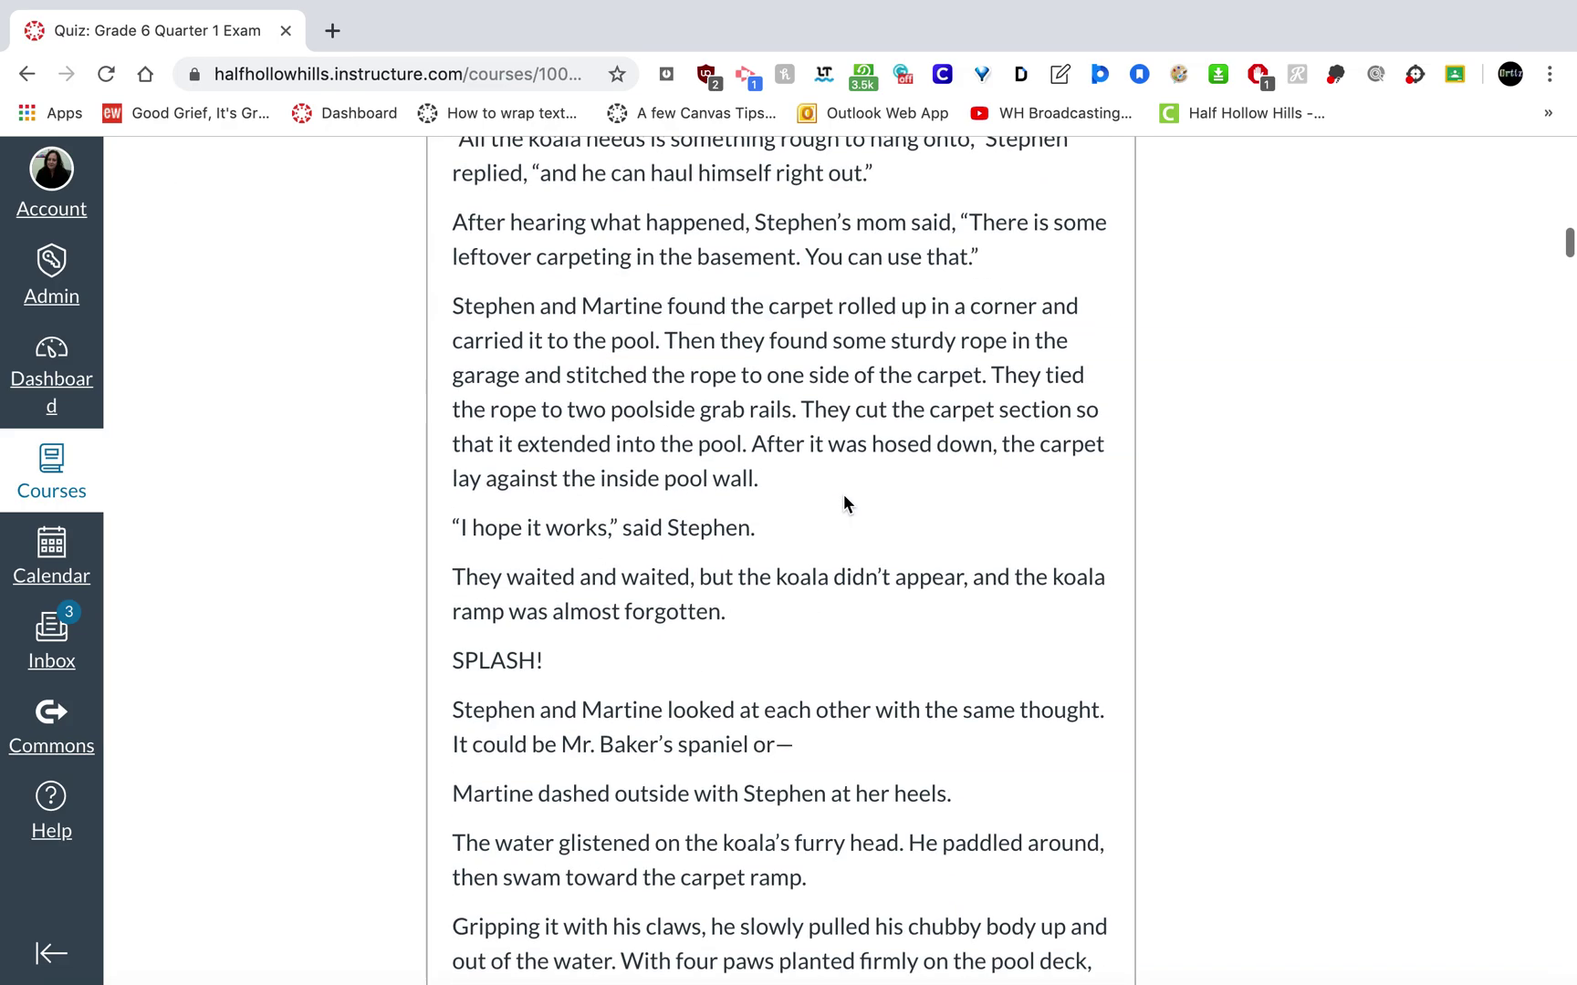
scroll(843, 495, down, 5)
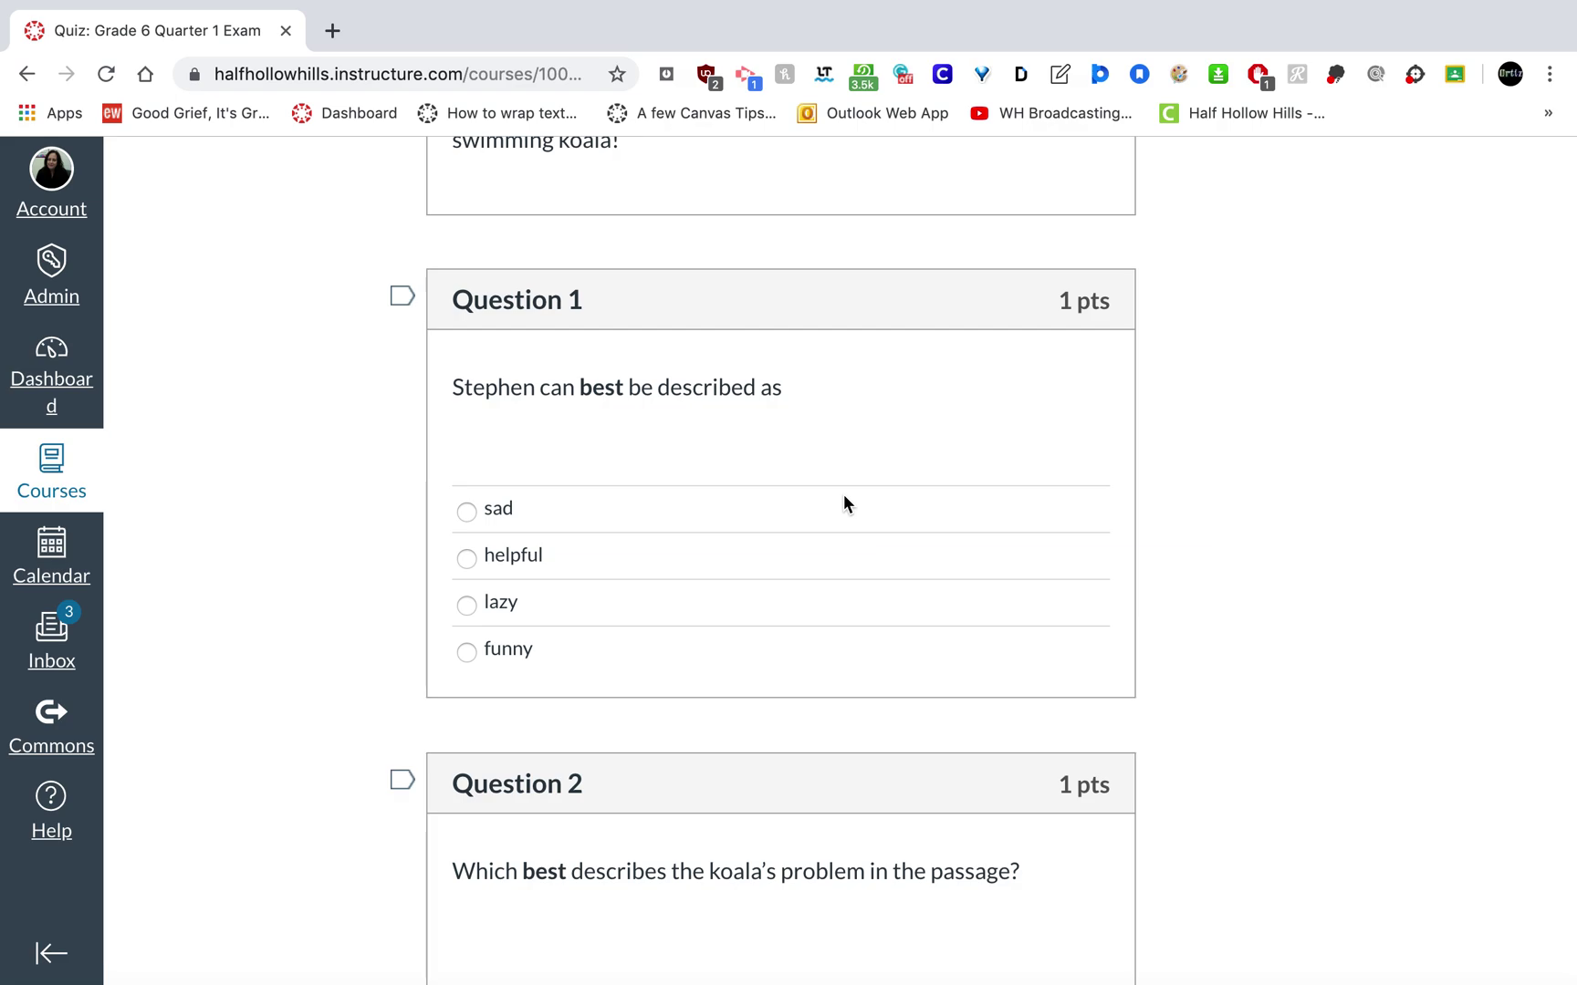
key(super+equal)
key(super+equal)
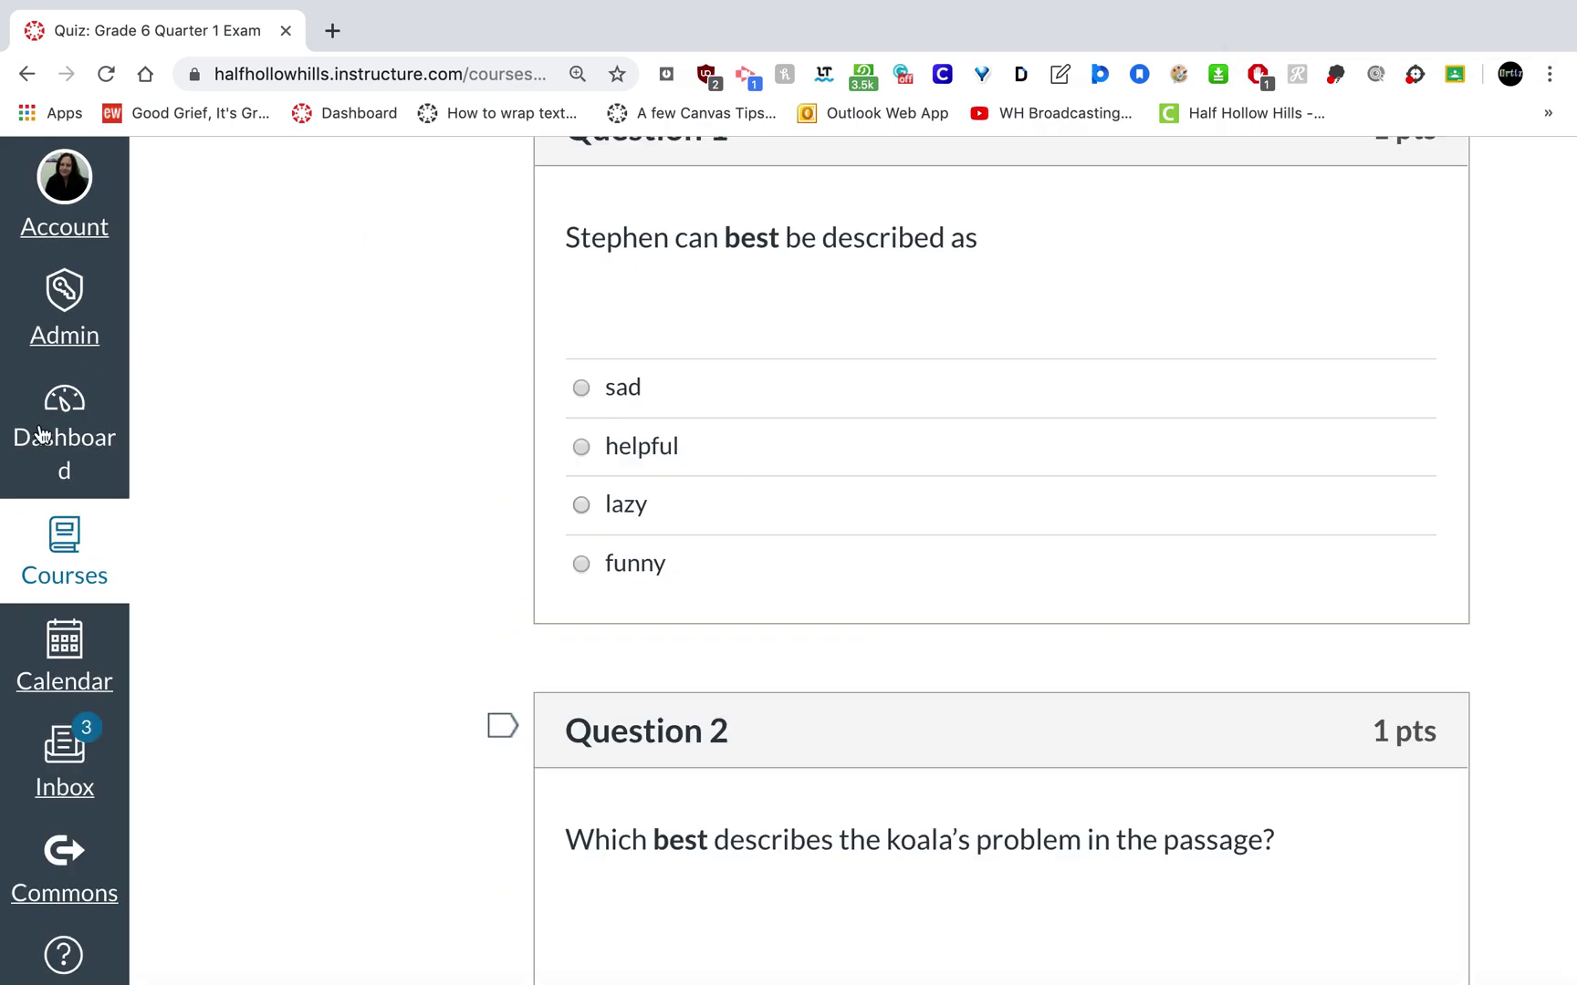
scroll(454, 338, up, 20)
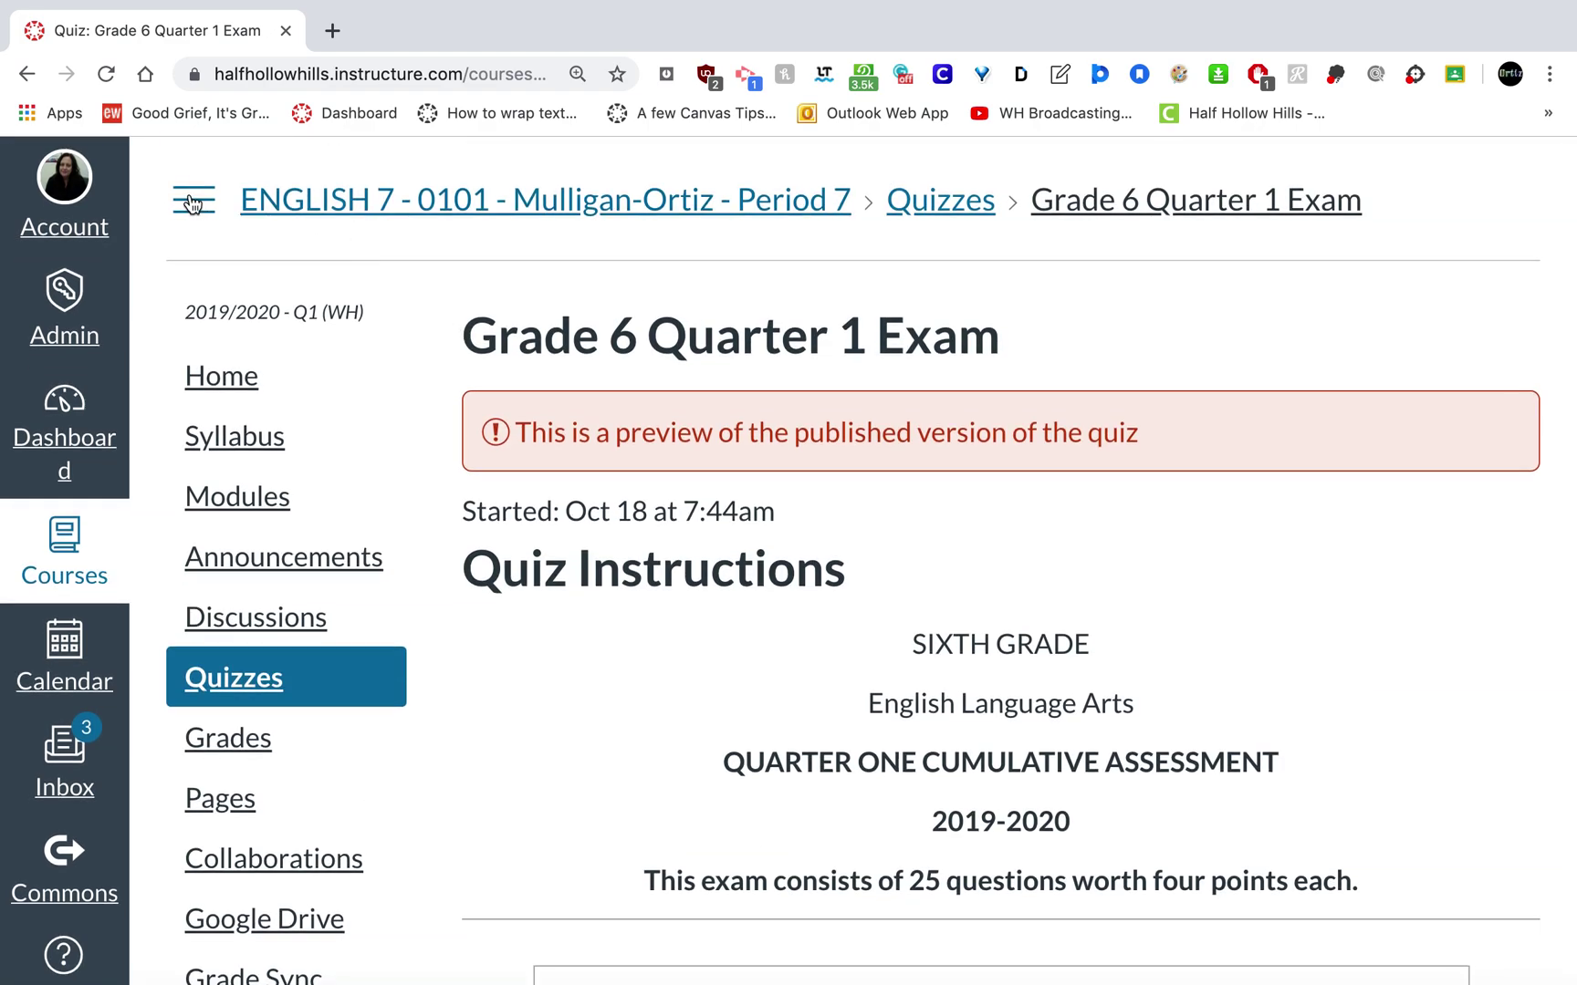
click(192, 203)
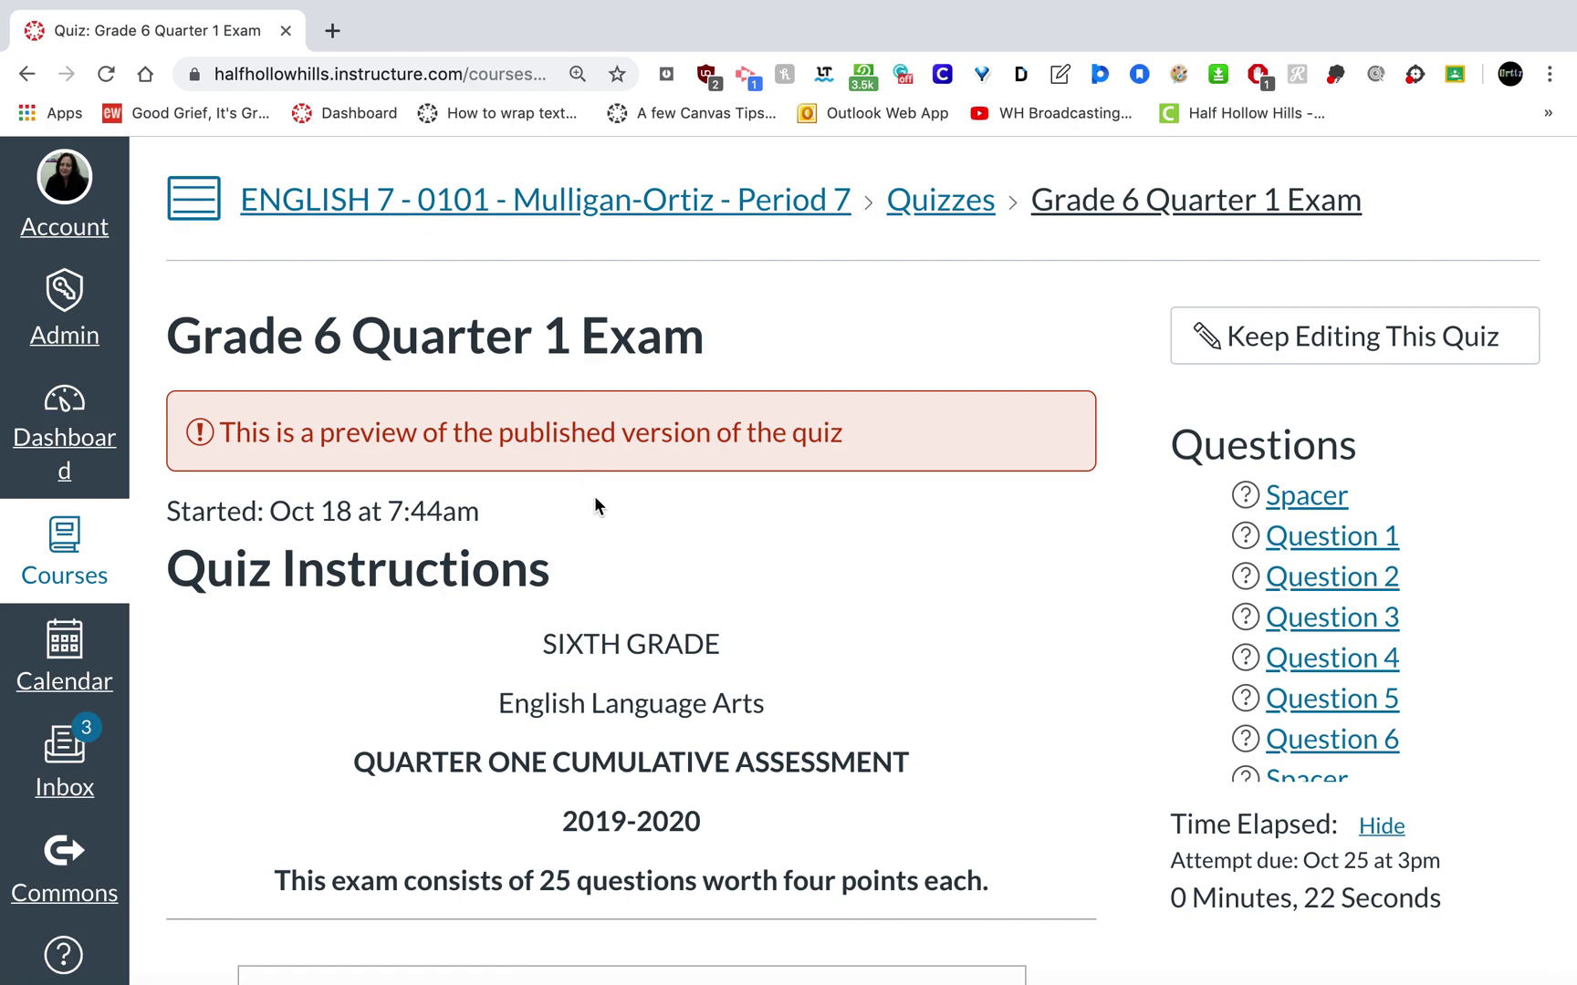
Enlarge the quiz preview to 150% and go past the reading passage to Question 1
scroll(592, 513, down, 12)
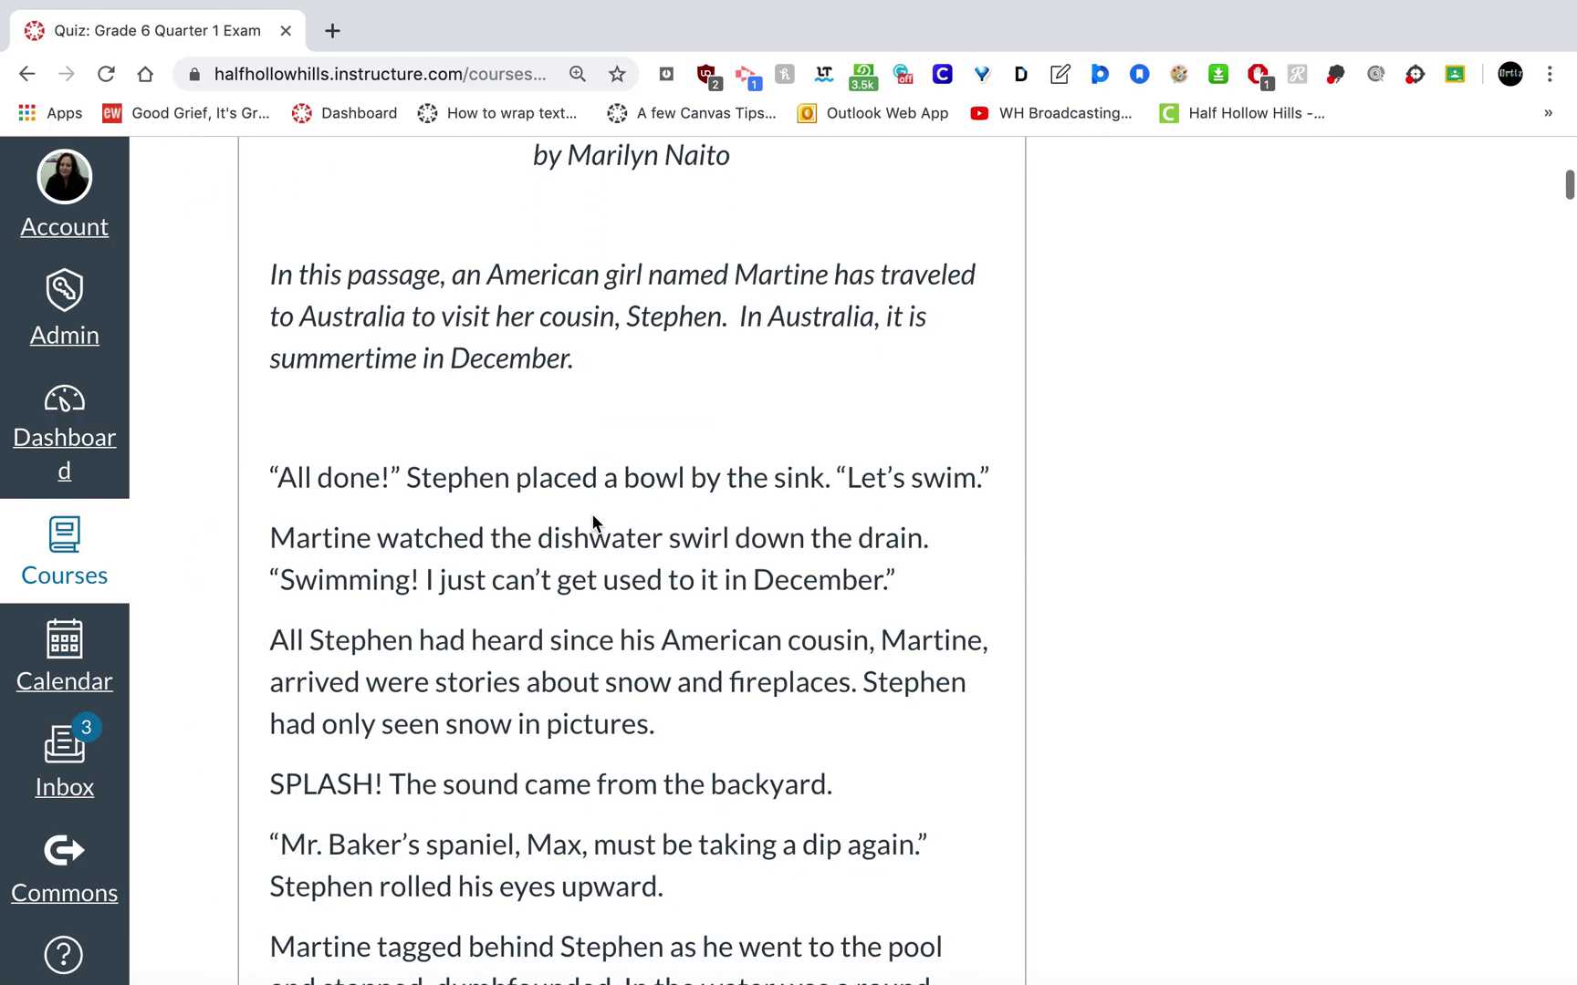
key(super+equal)
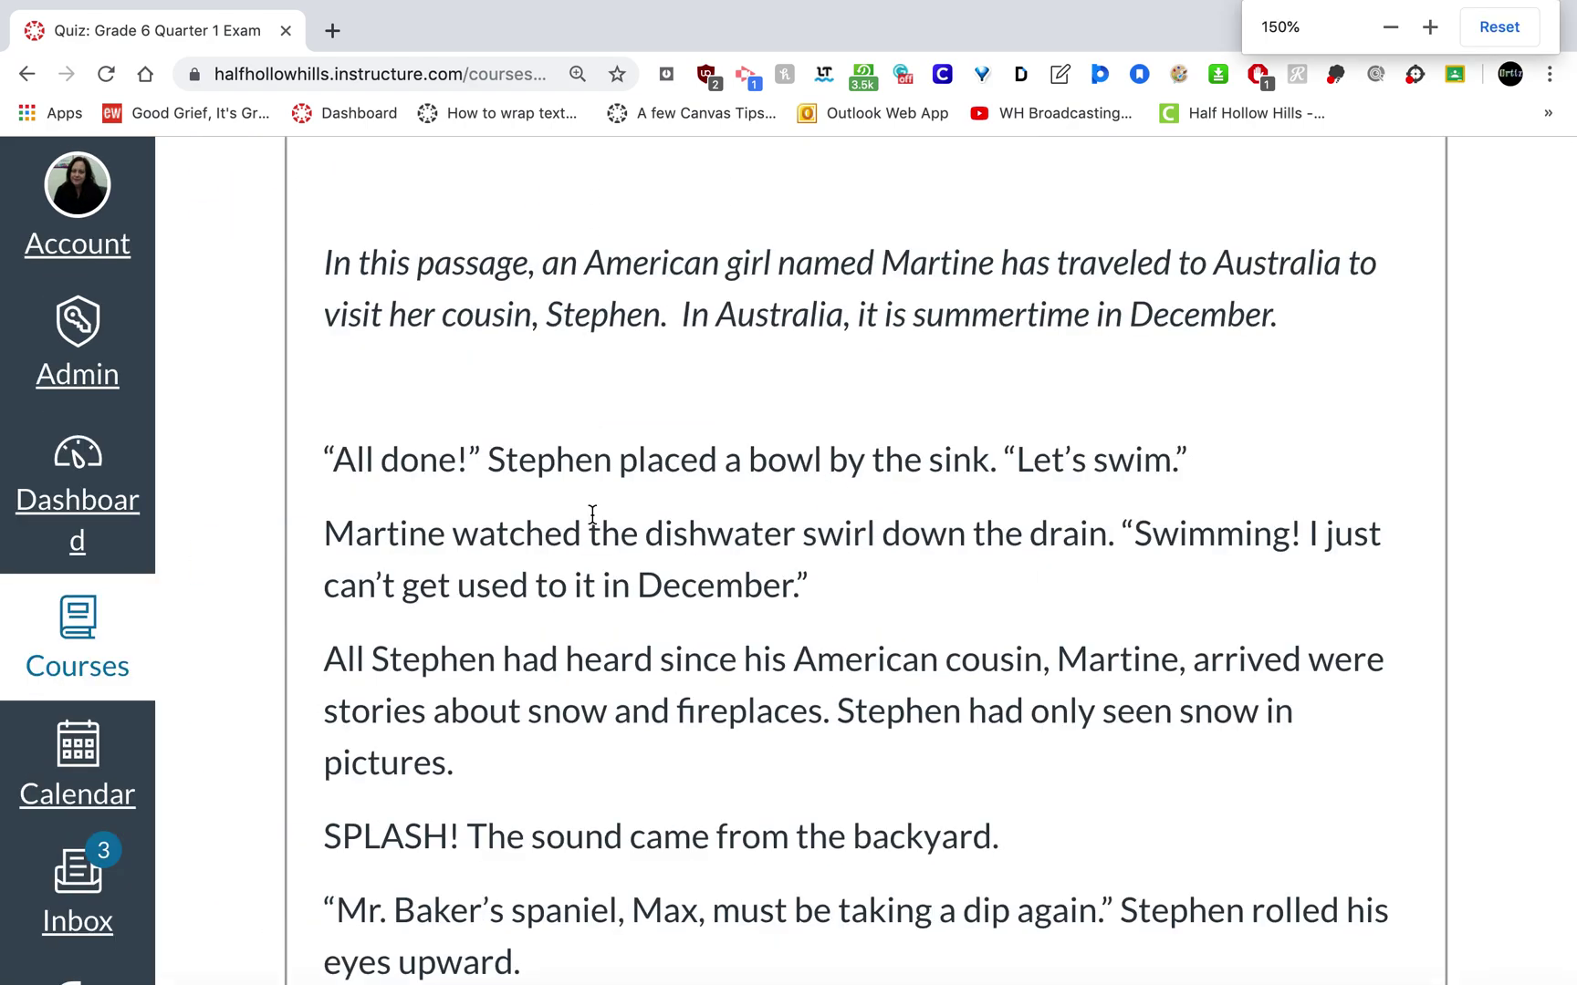
scroll(591, 513, down, 15)
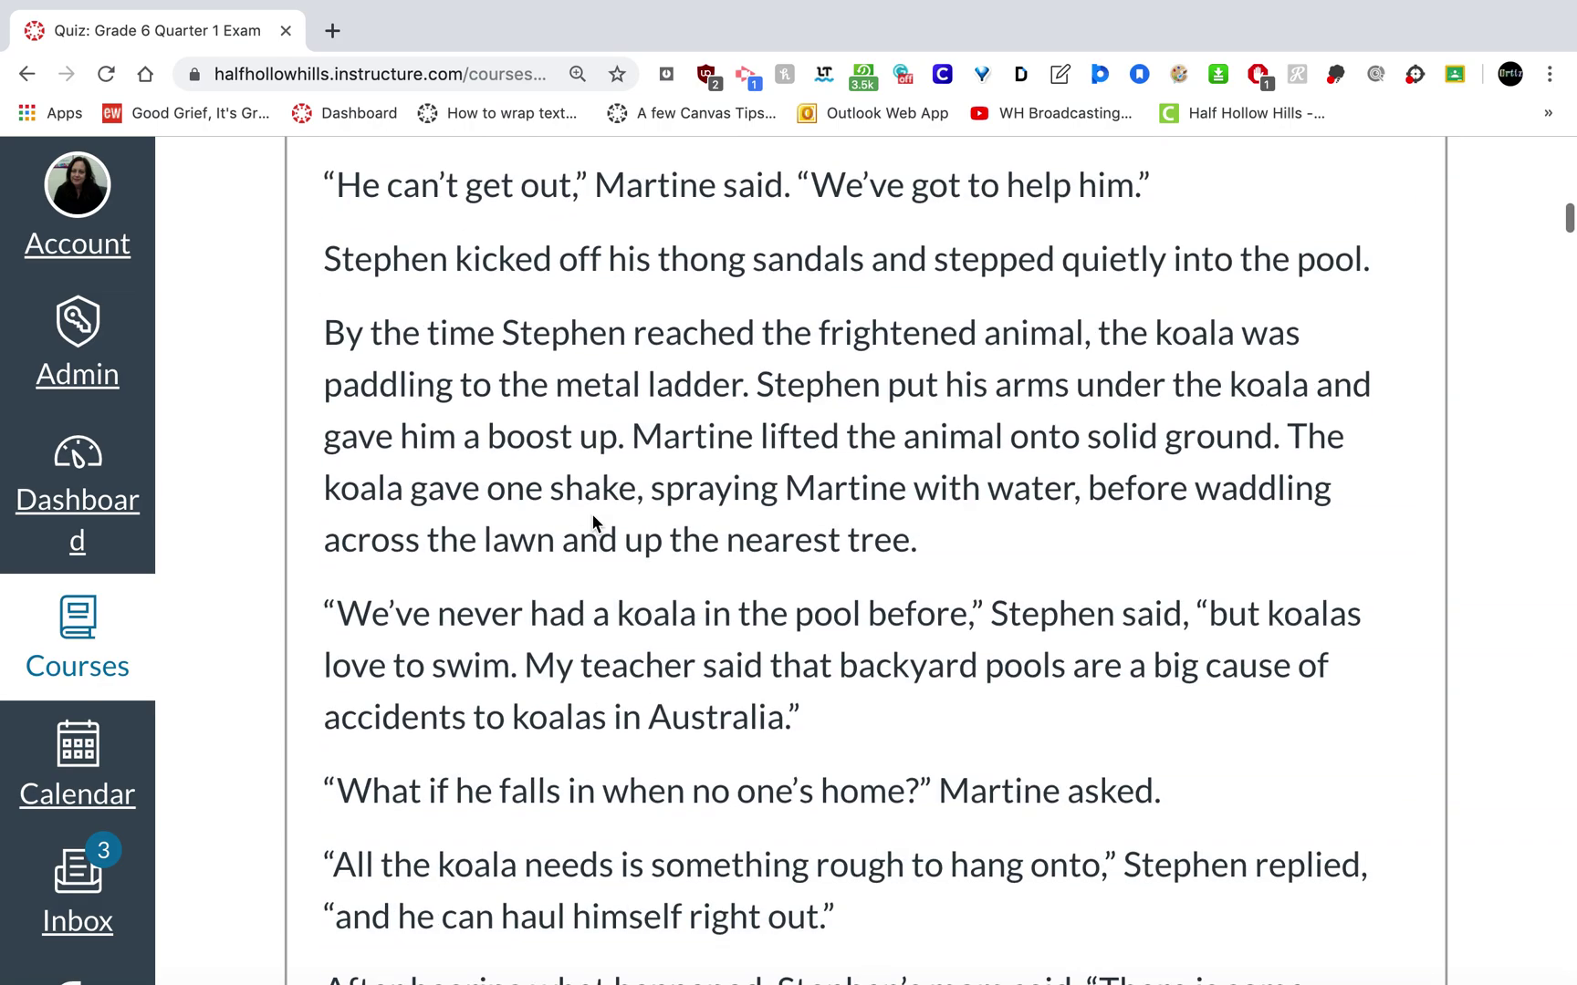
scroll(592, 522, down, 15)
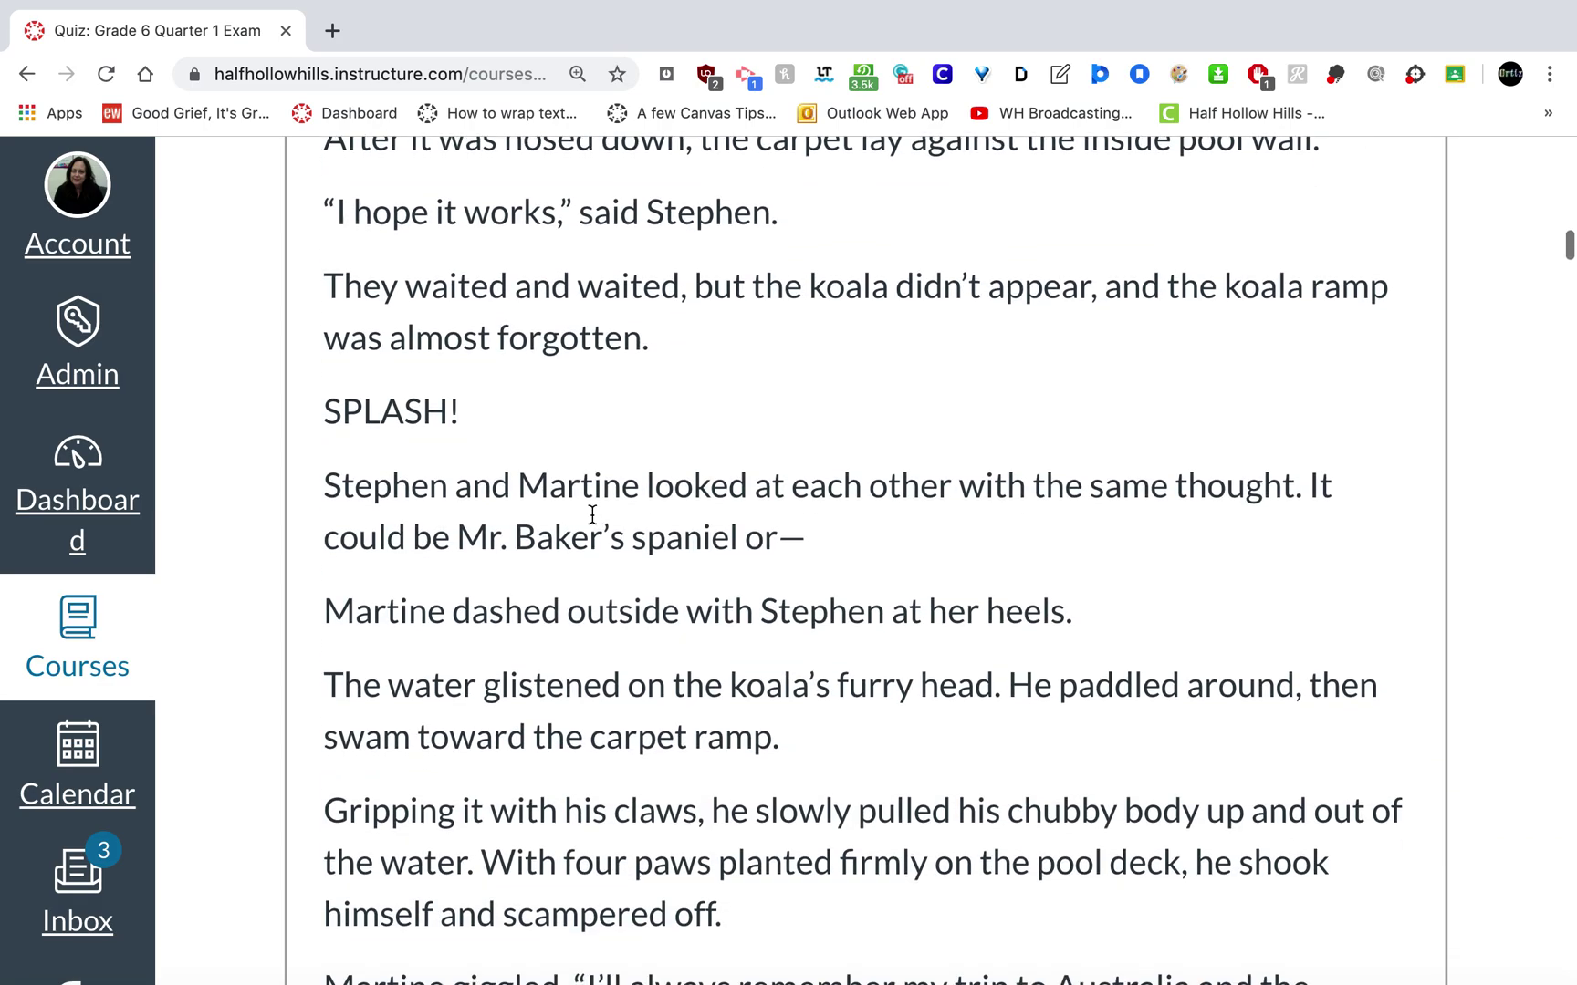
scroll(592, 516, down, 10)
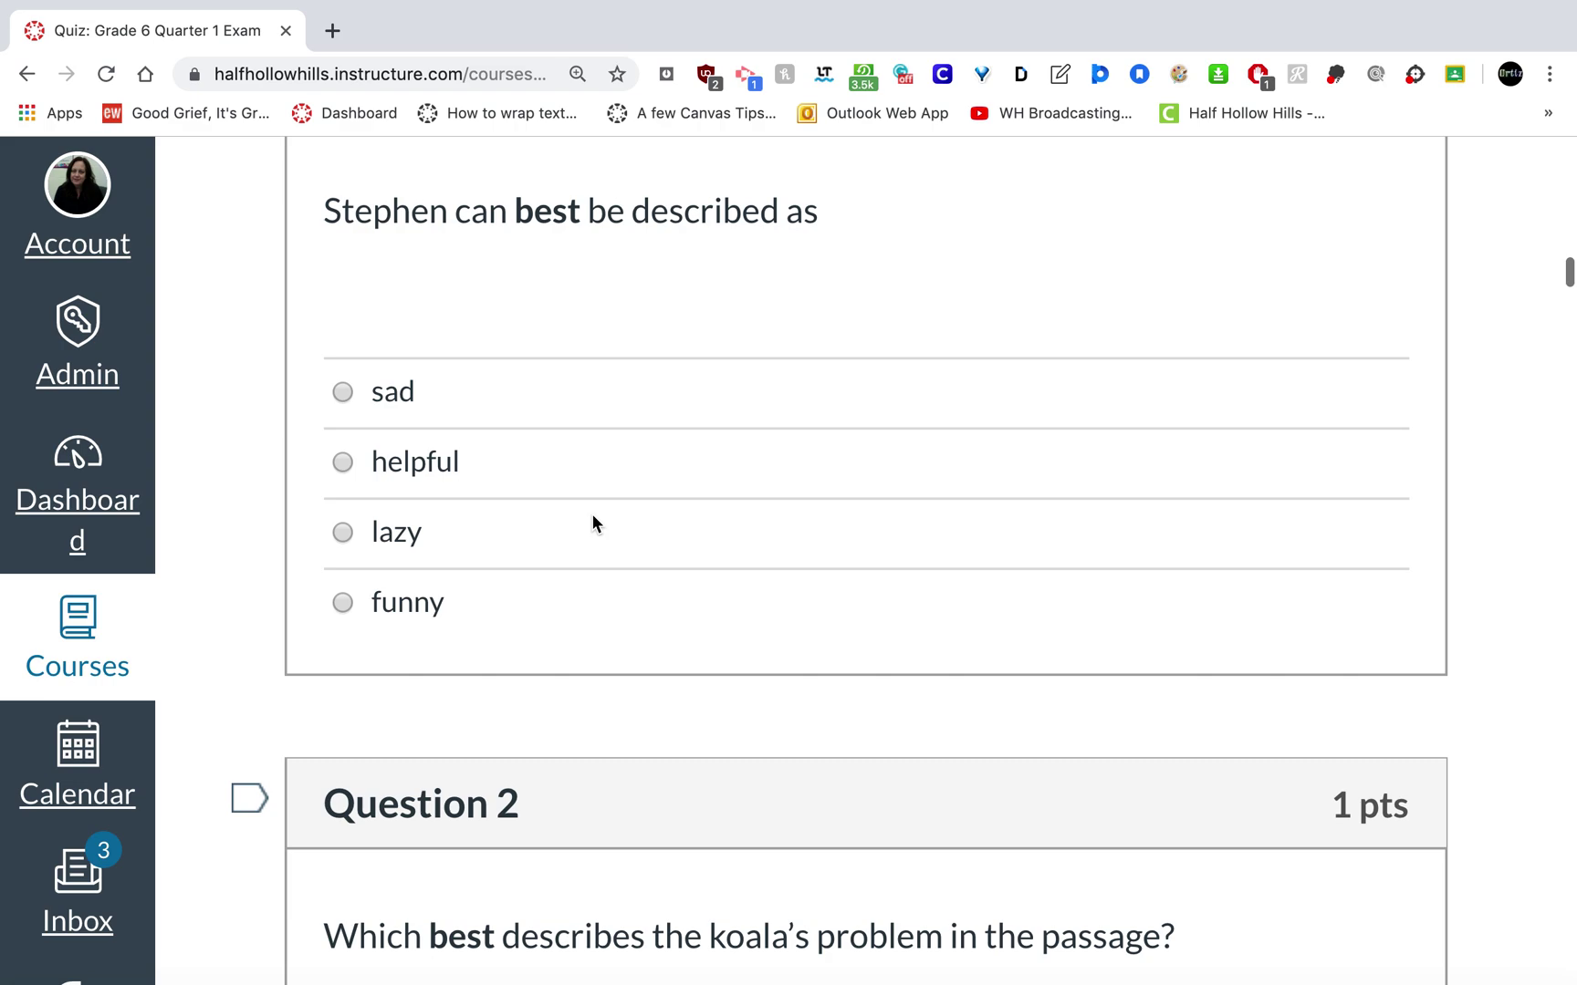
scroll(876, 510, up, 2)
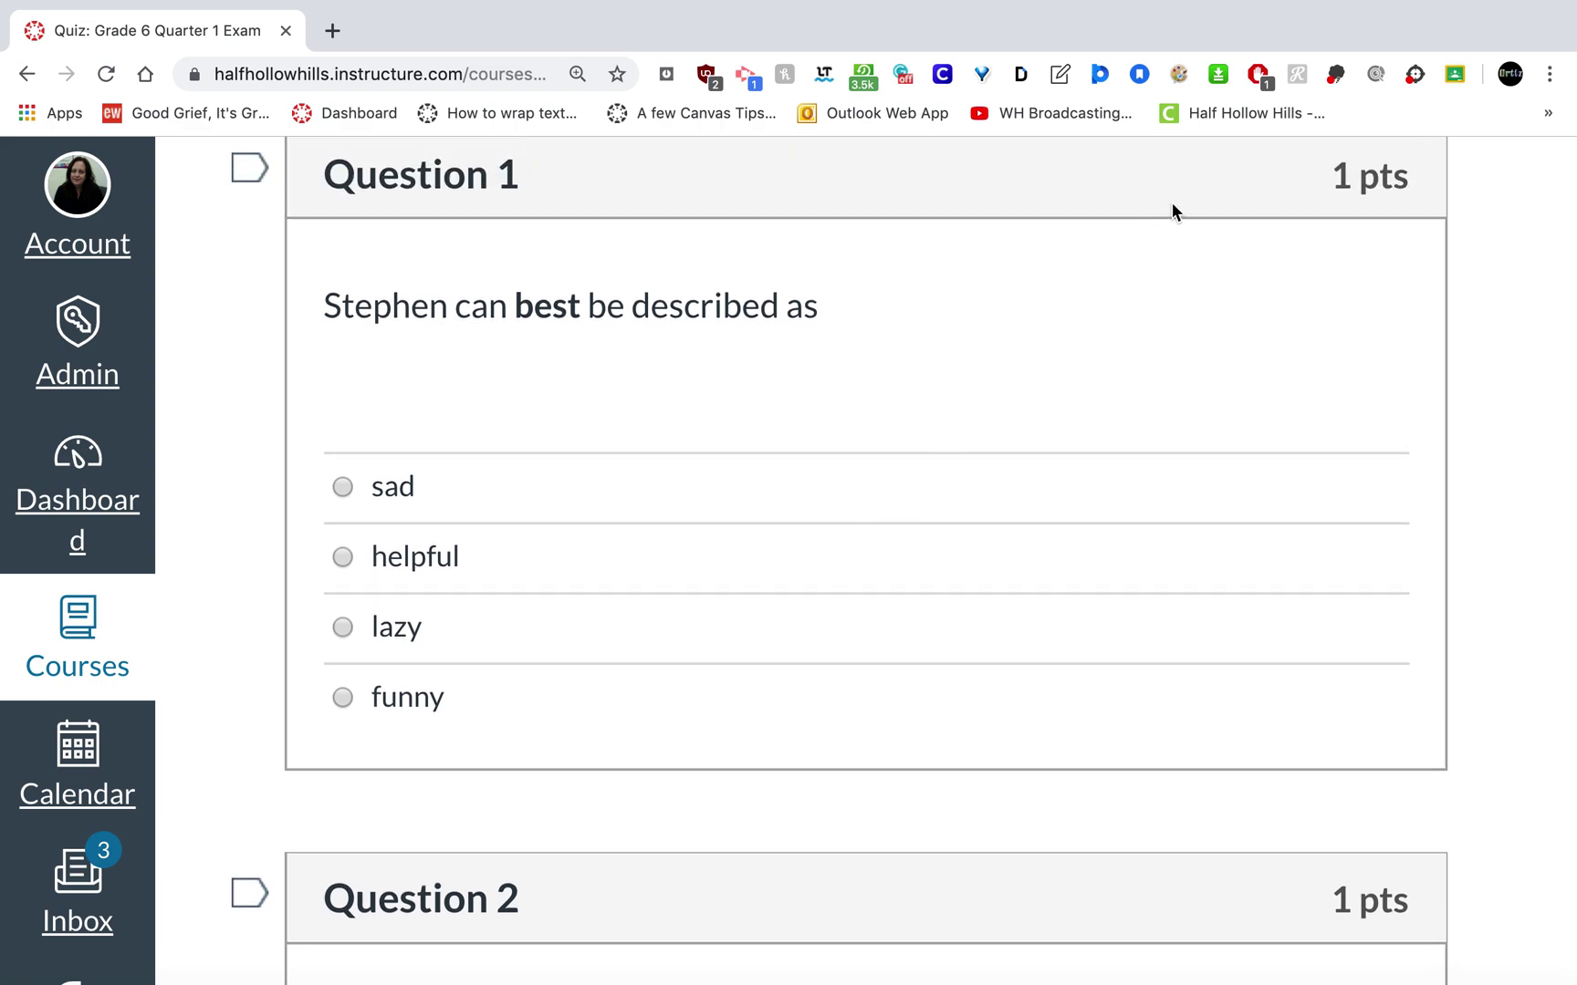
Start Web Paint and, with the blue pencil, cross out sad, helpful and funny in Question 1 and draw a question mark beside lazy
click(1180, 73)
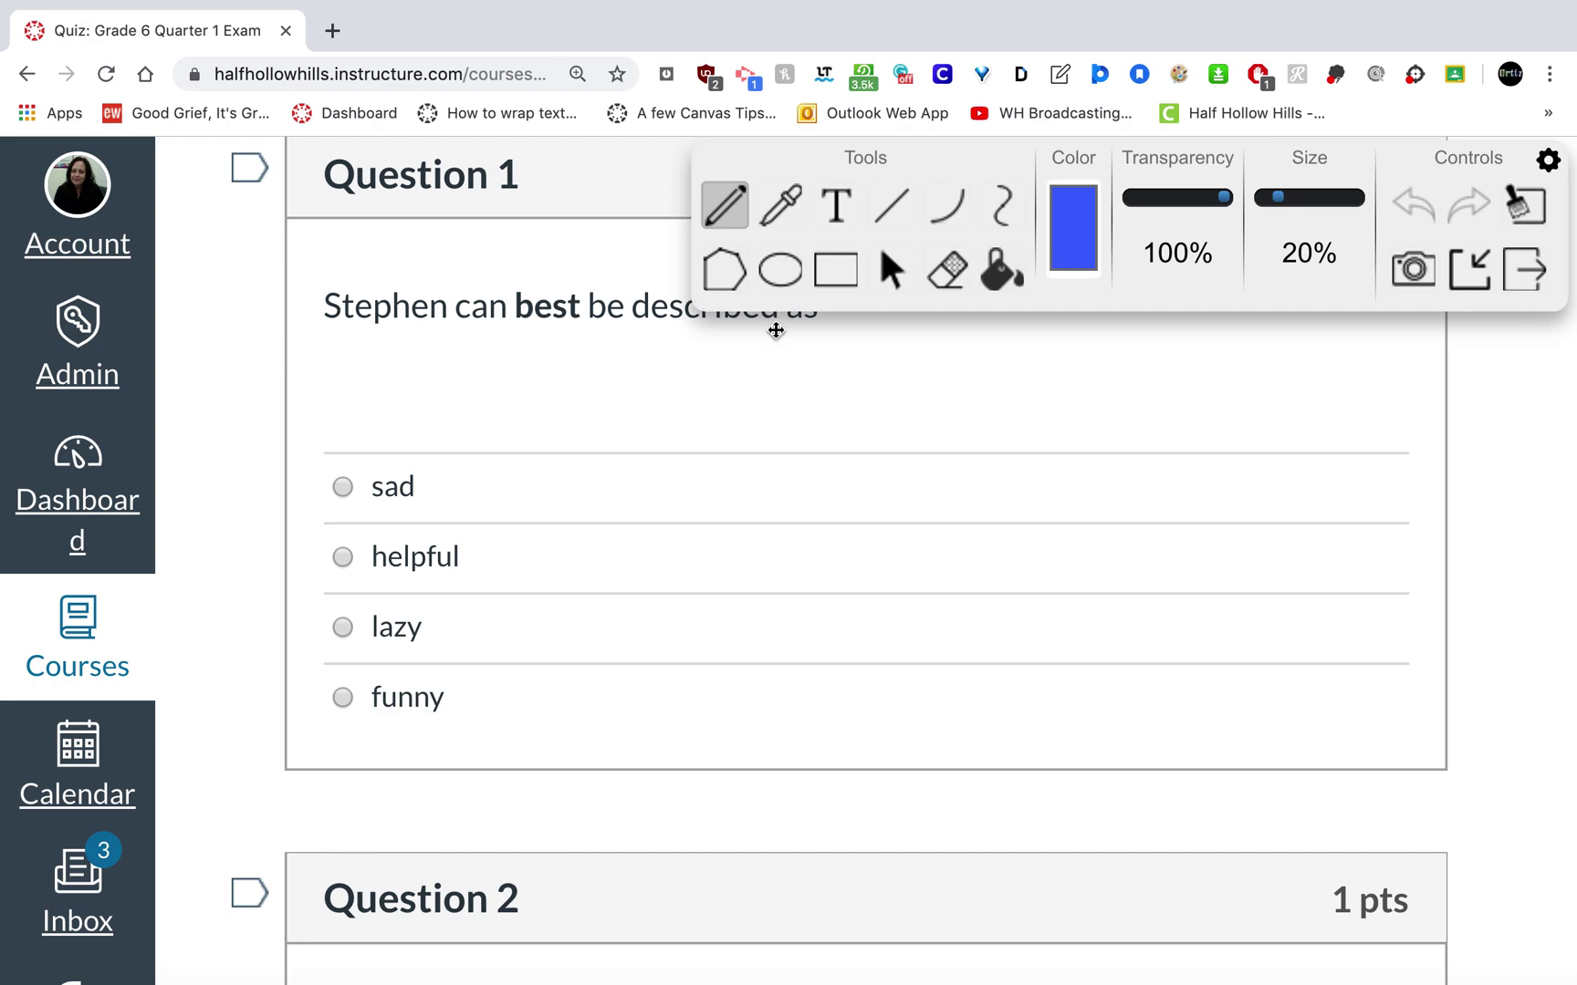
drag(312, 528, 372, 469)
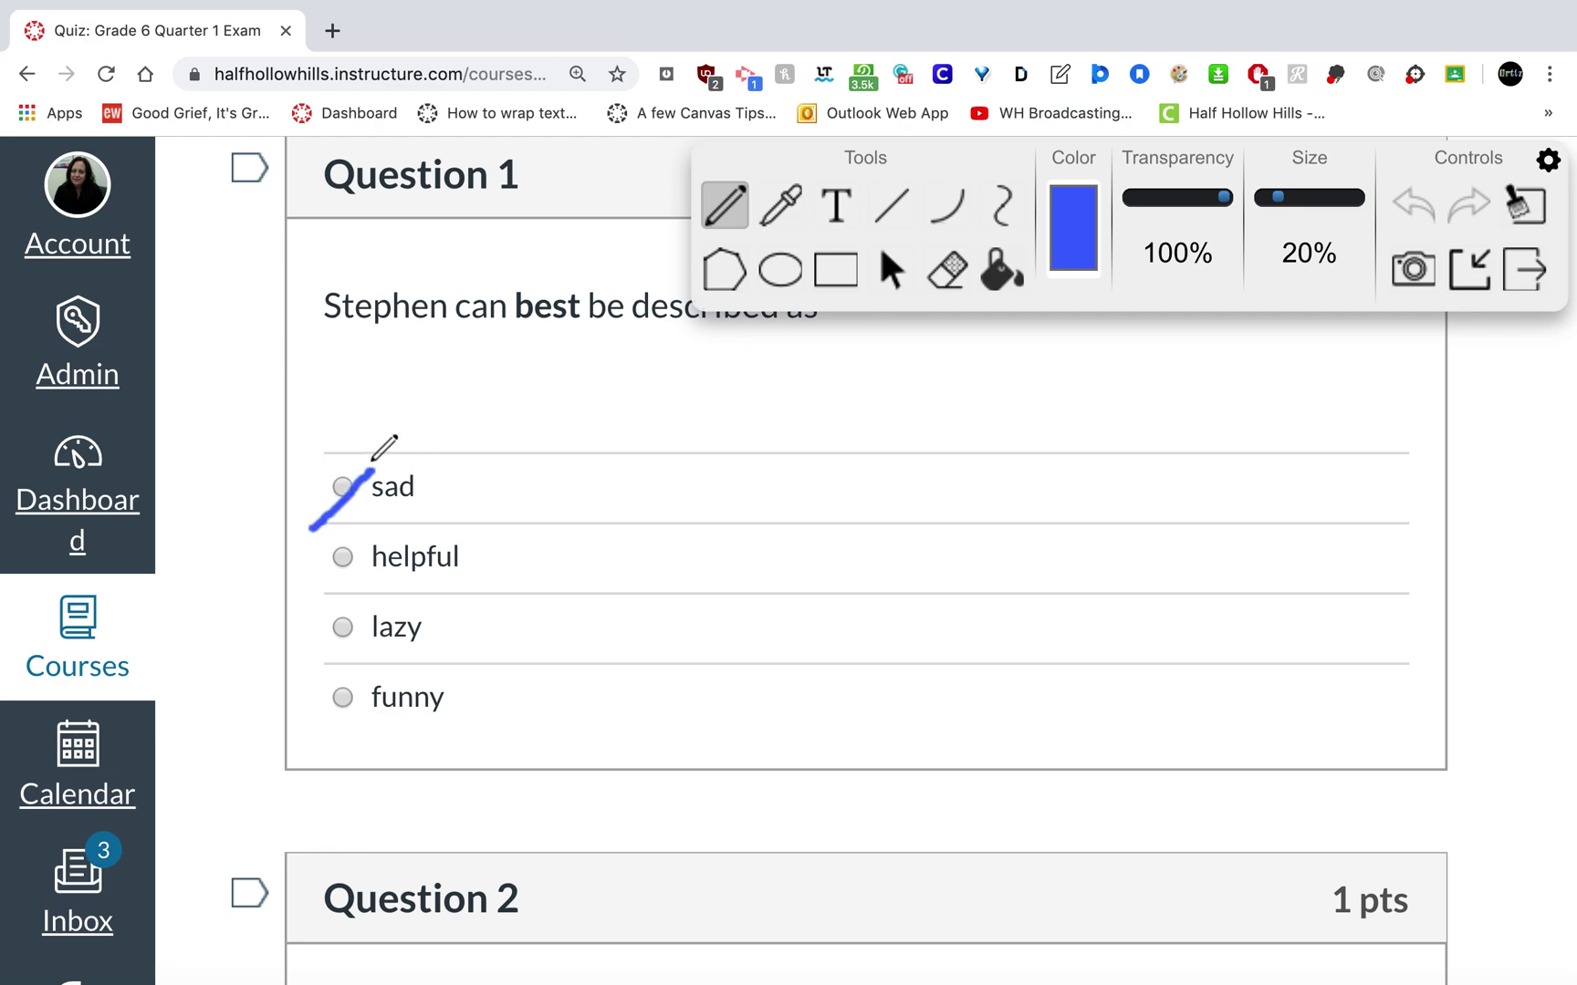
drag(317, 590, 355, 551)
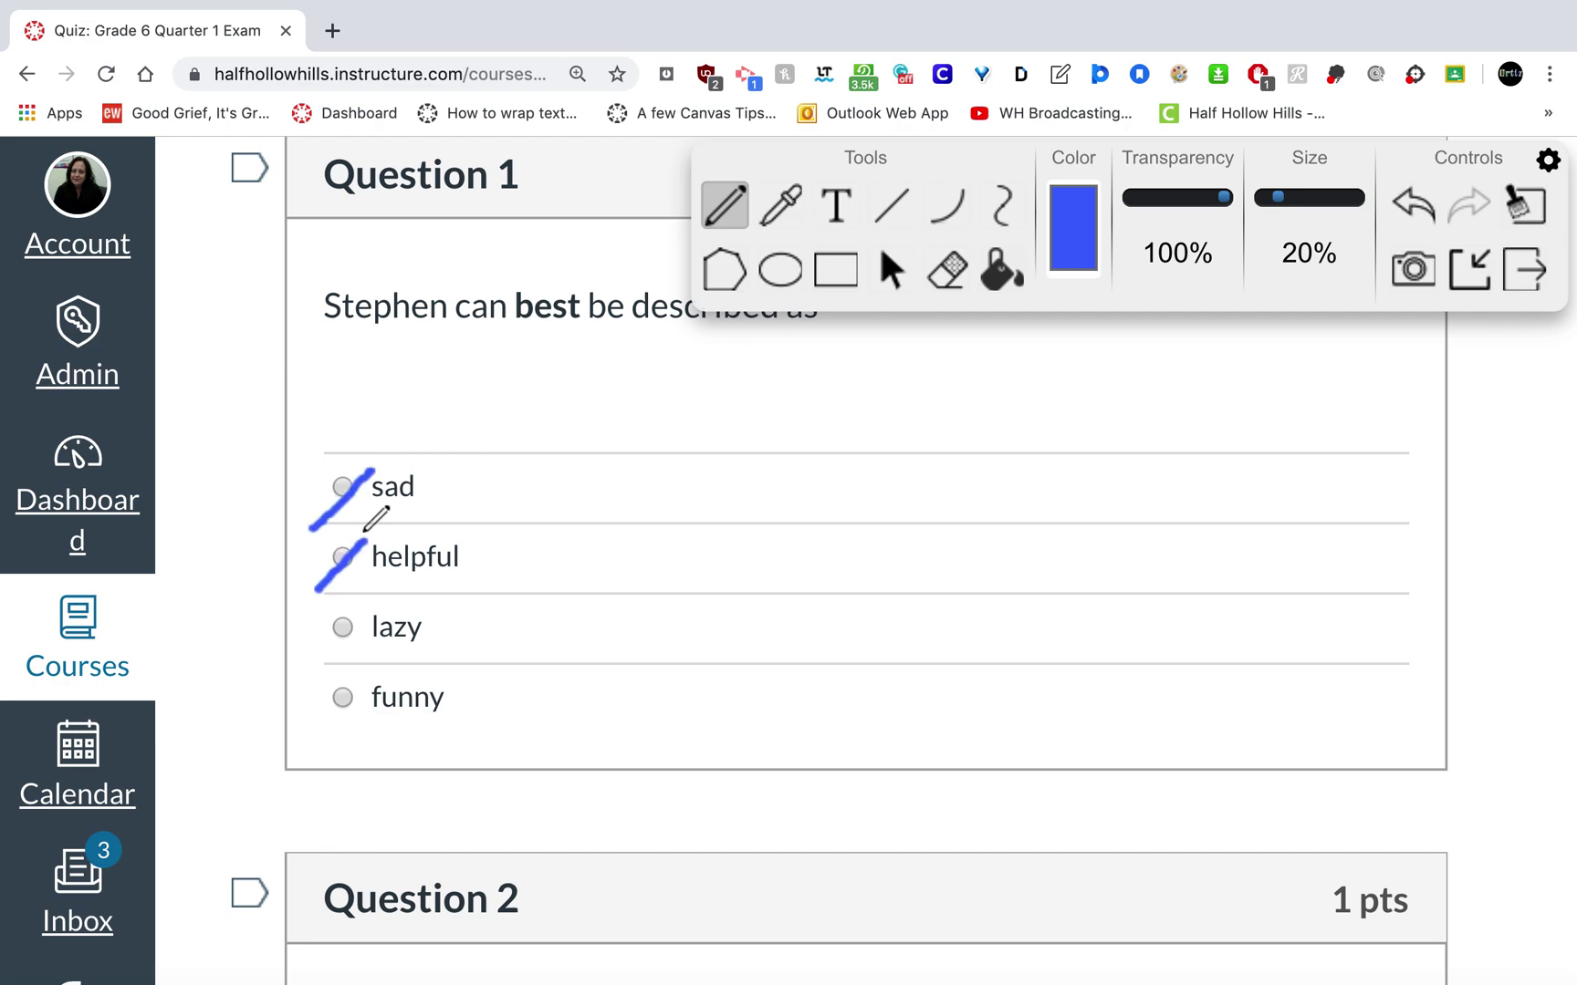
mouse_move(468, 617)
mouse_down()
mouse_move(499, 604)
mouse_move(491, 671)
mouse_up()
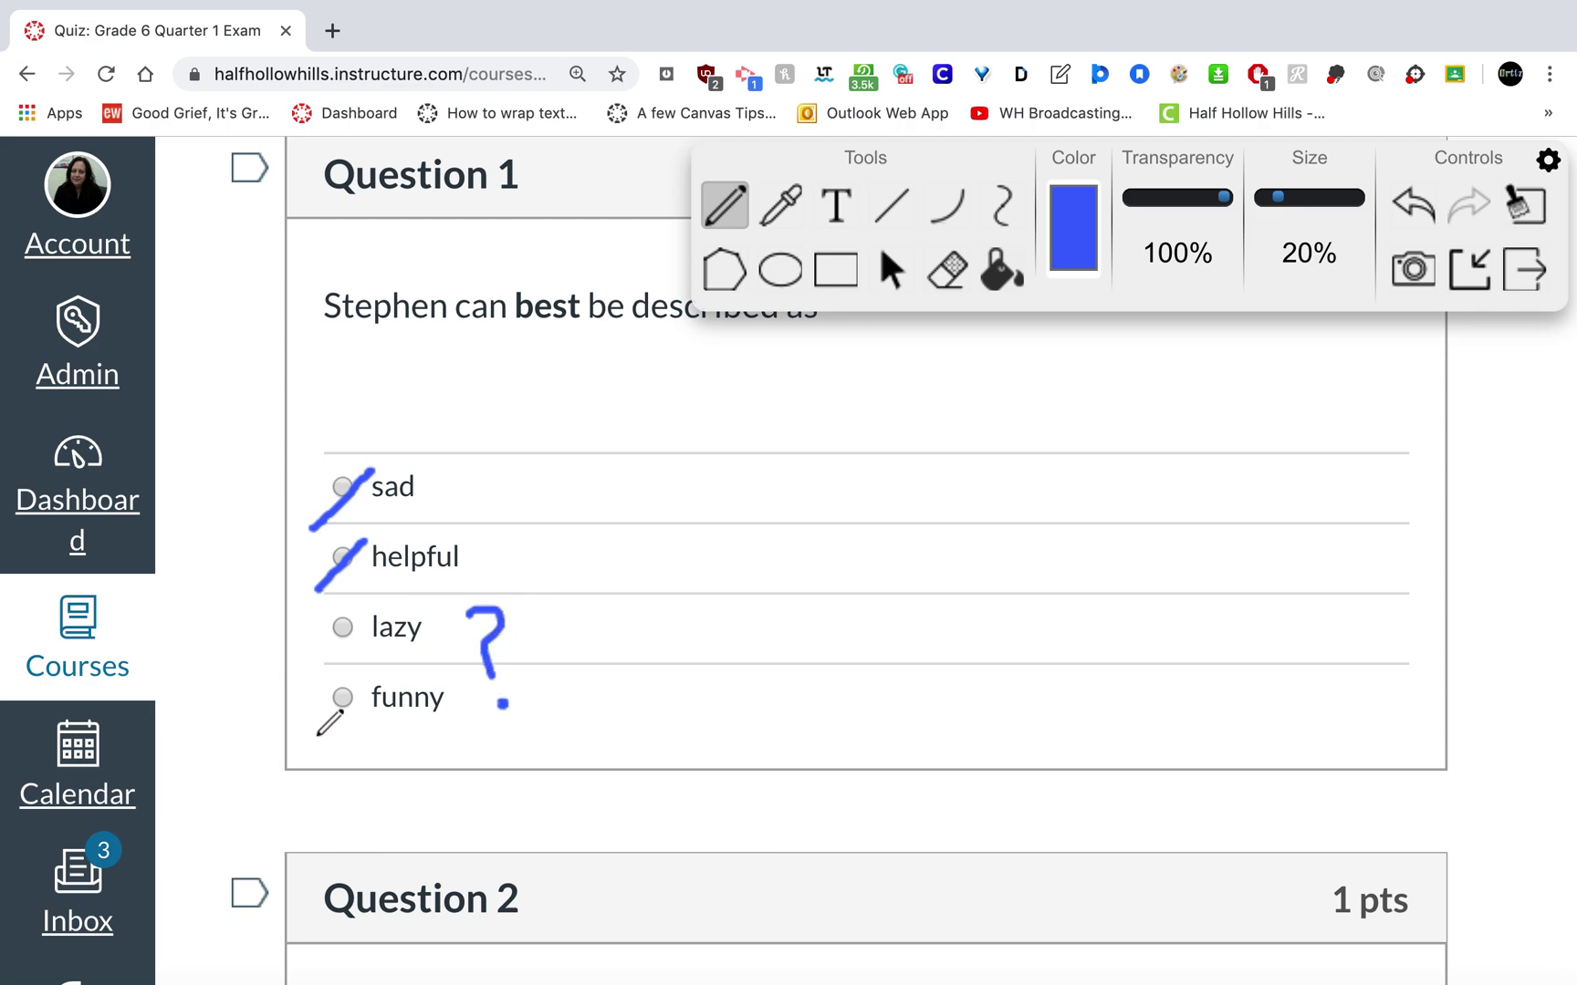
drag(316, 744, 364, 681)
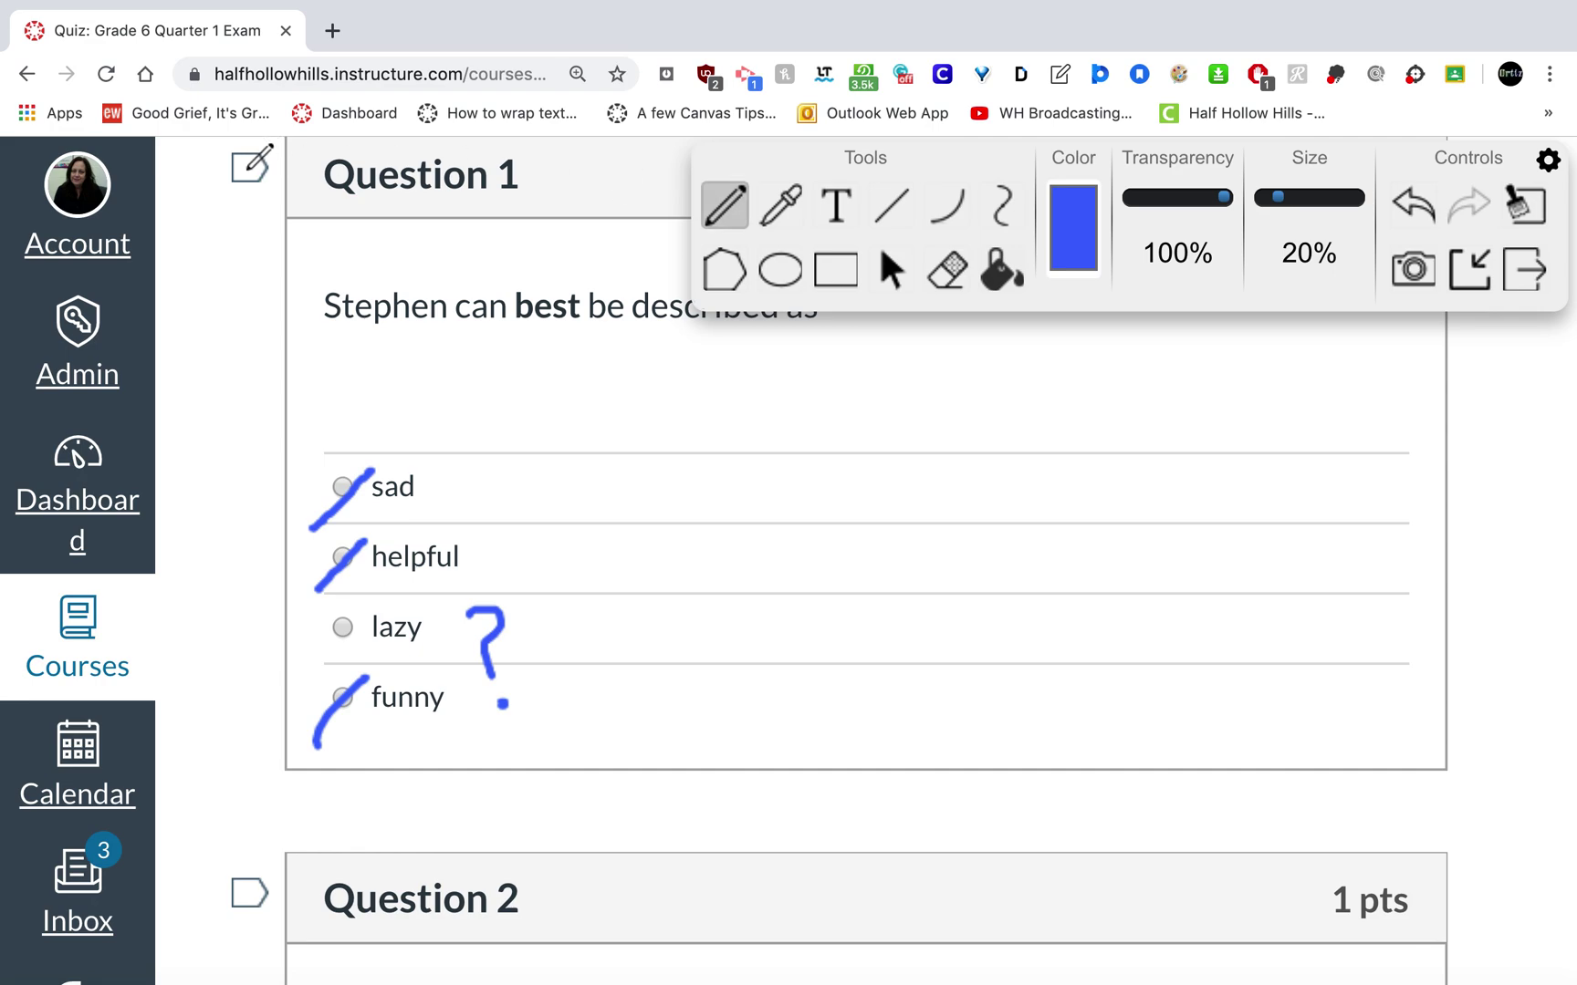
Erase all pencil marks from the Question 1 answers with the eraser and exit Web Paint
click(946, 269)
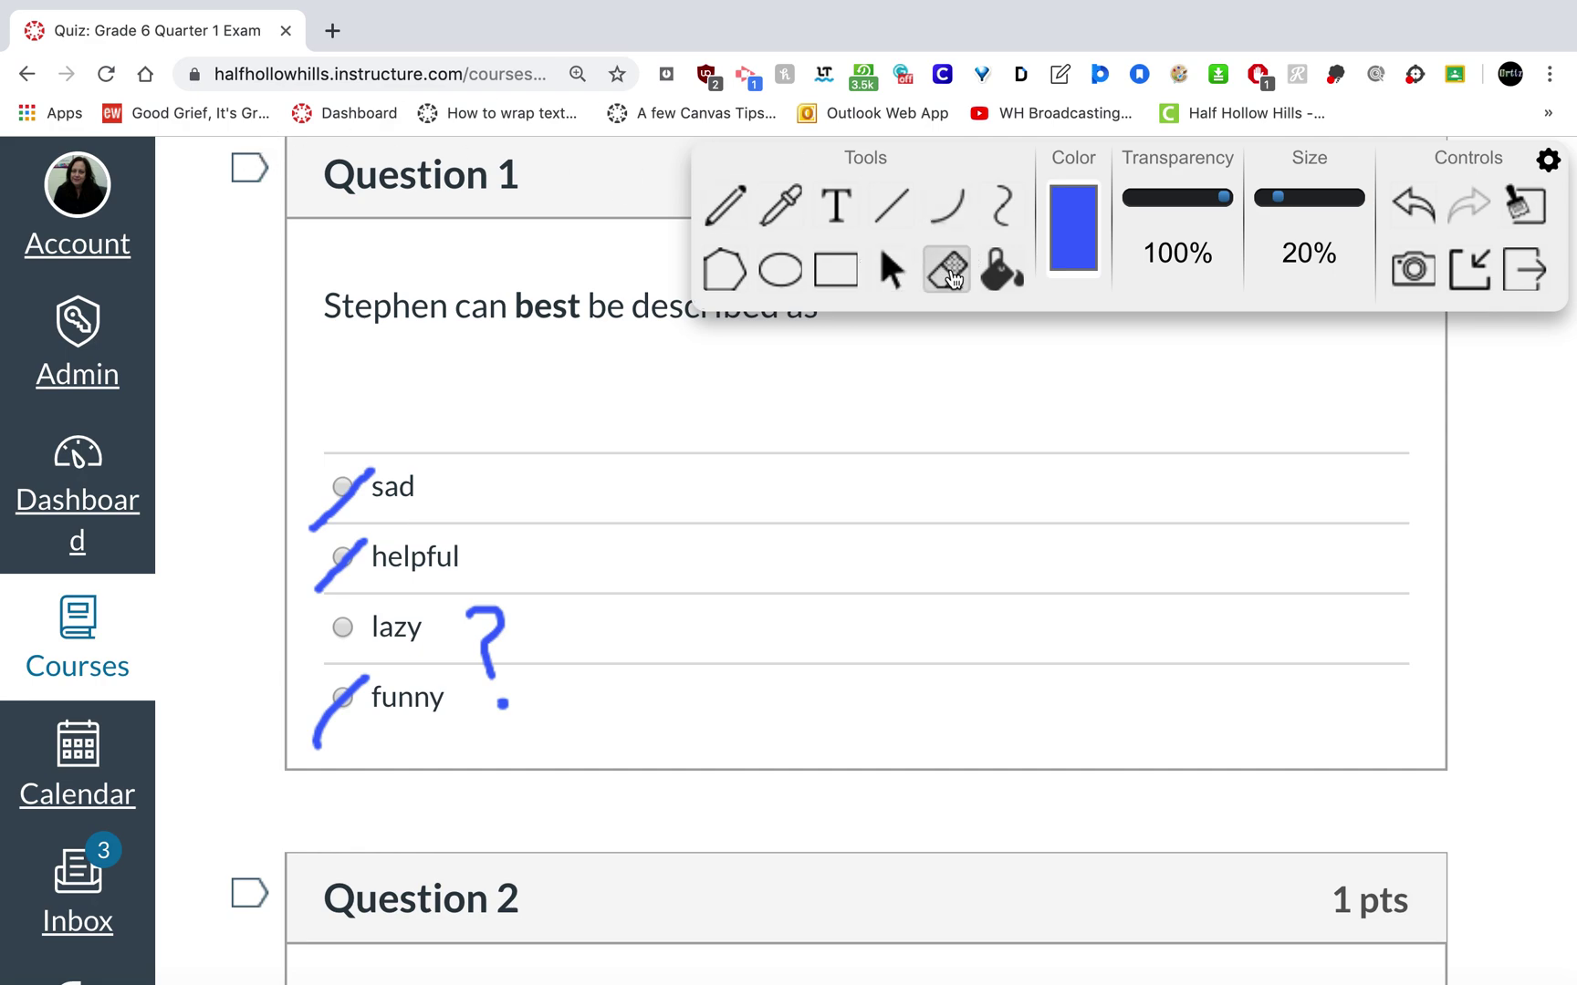
mouse_move(398, 457)
mouse_down()
mouse_move(307, 534)
mouse_move(296, 582)
mouse_move(312, 595)
mouse_move(368, 530)
mouse_move(377, 478)
mouse_move(323, 738)
mouse_move(378, 705)
mouse_move(468, 605)
mouse_move(508, 711)
mouse_up()
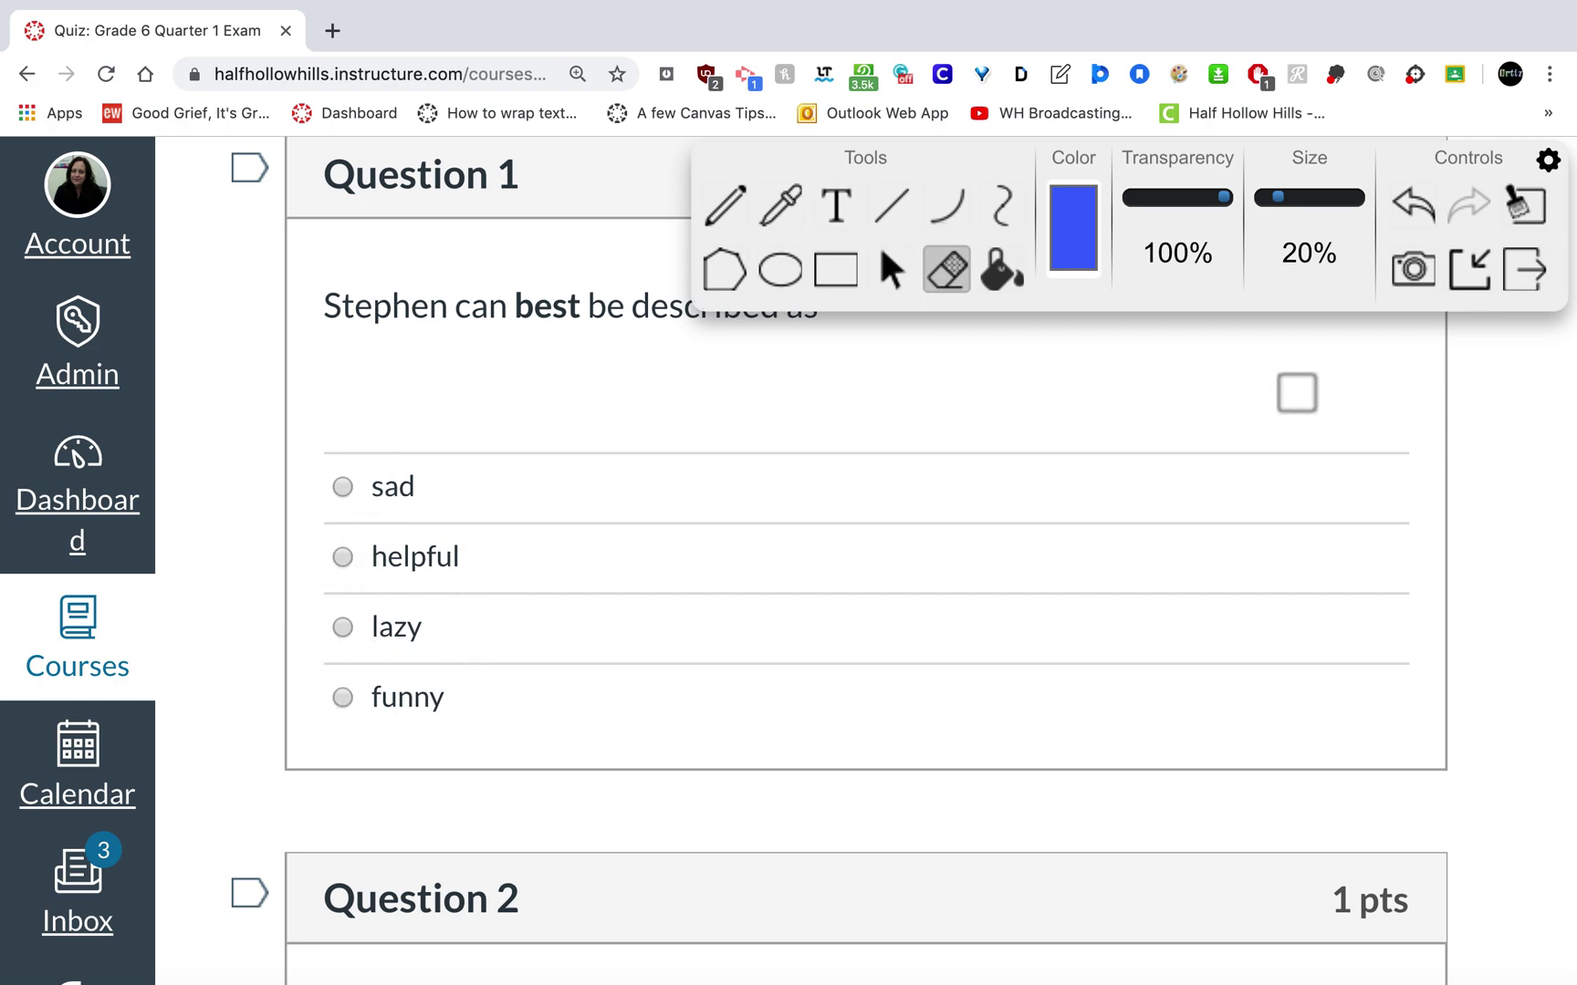
click(1525, 274)
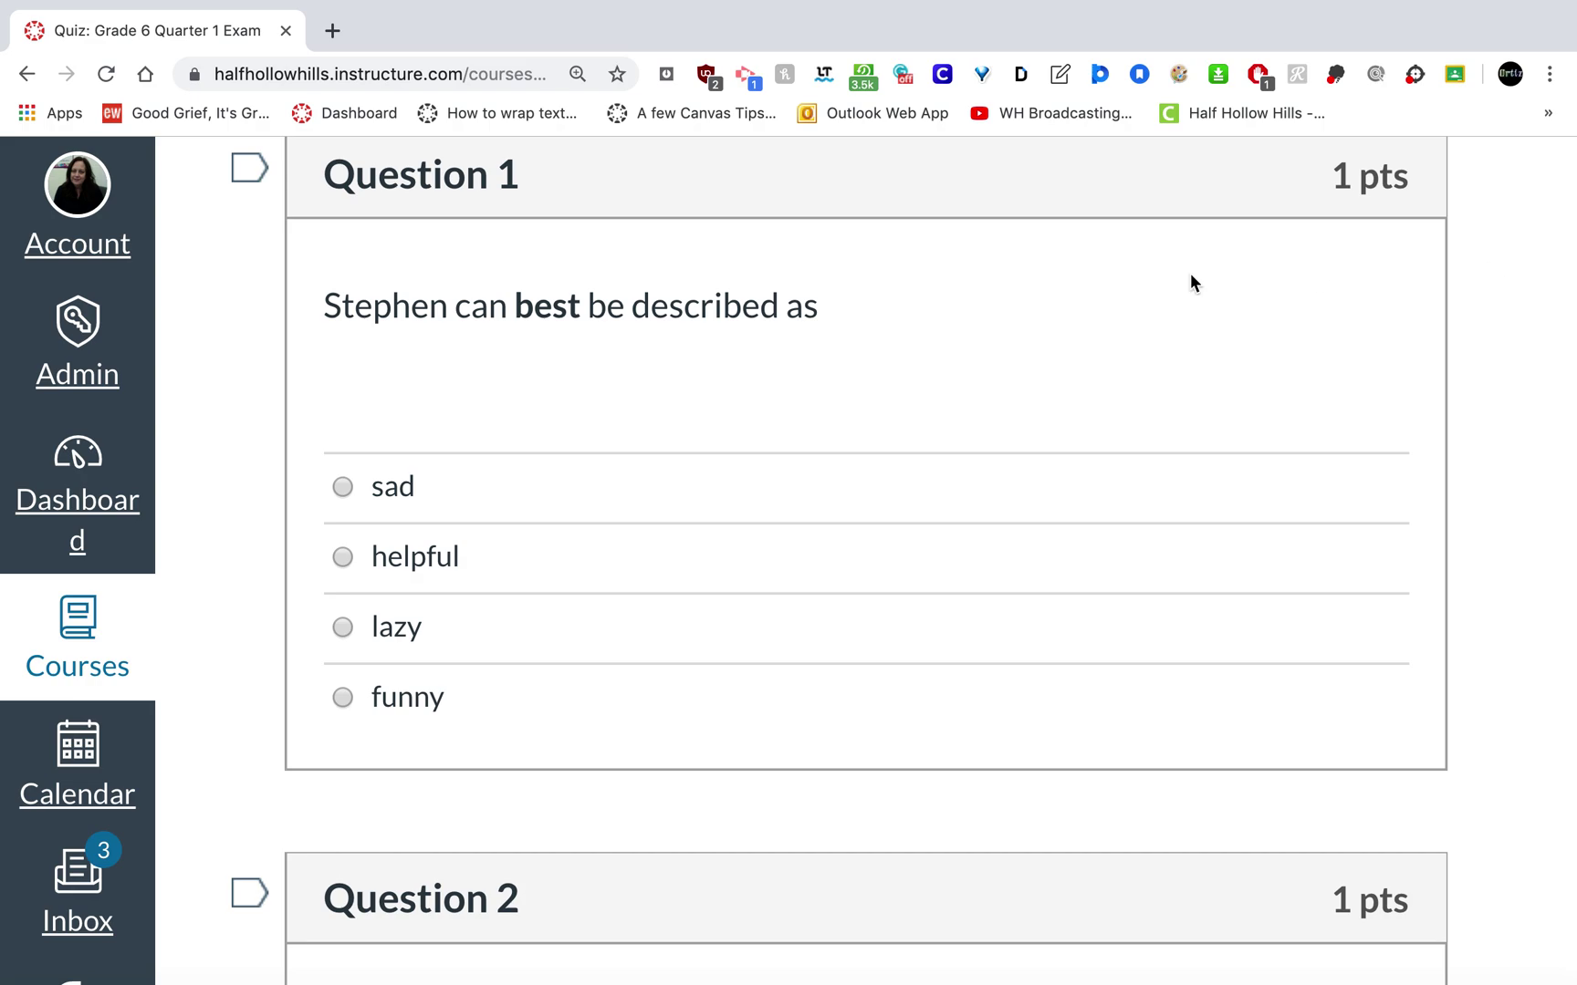
Flag Question 1 for review with its question marker
click(251, 170)
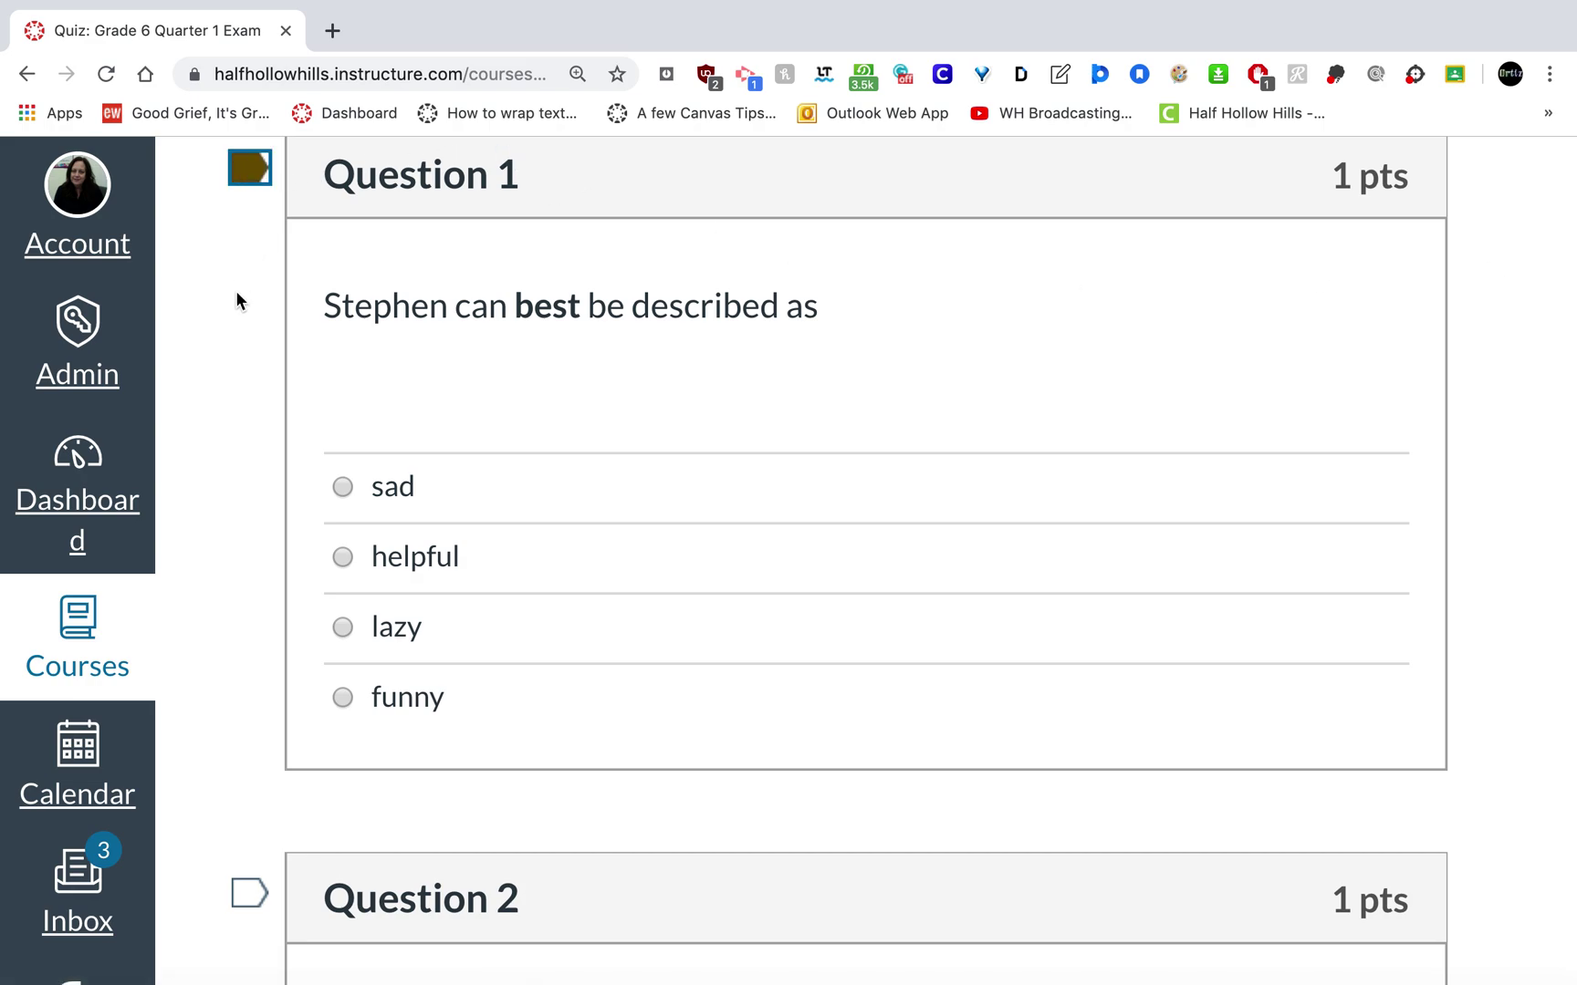
scroll(236, 294, up, 2)
scroll(236, 294, down, 3)
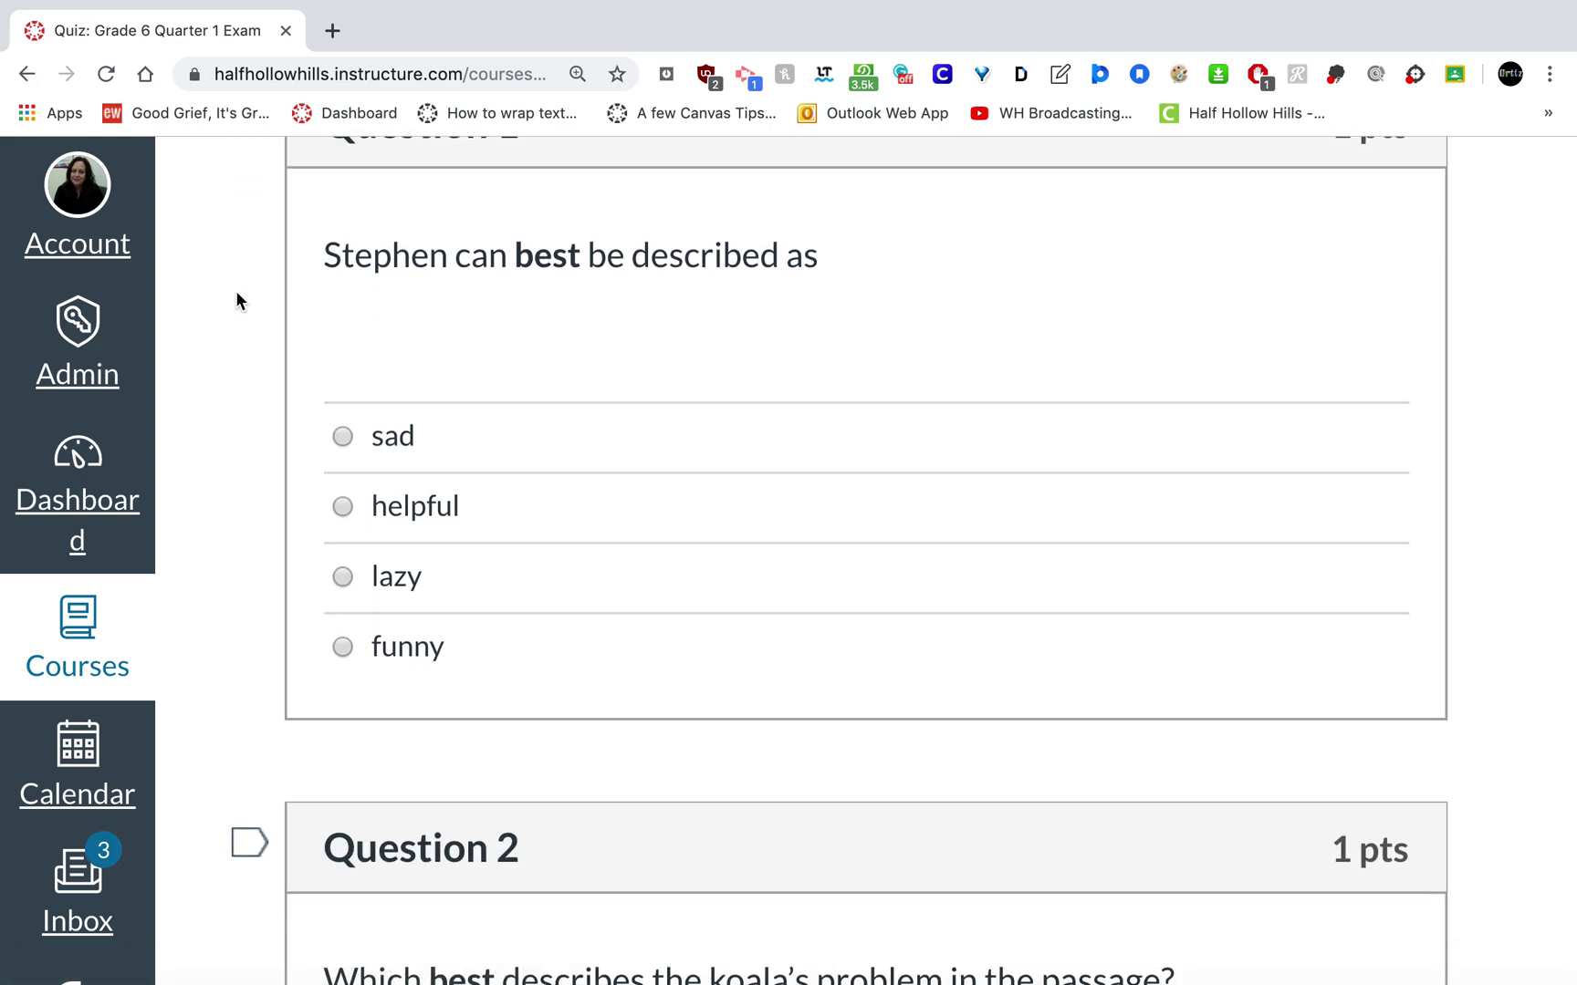
scroll(236, 293, up, 2)
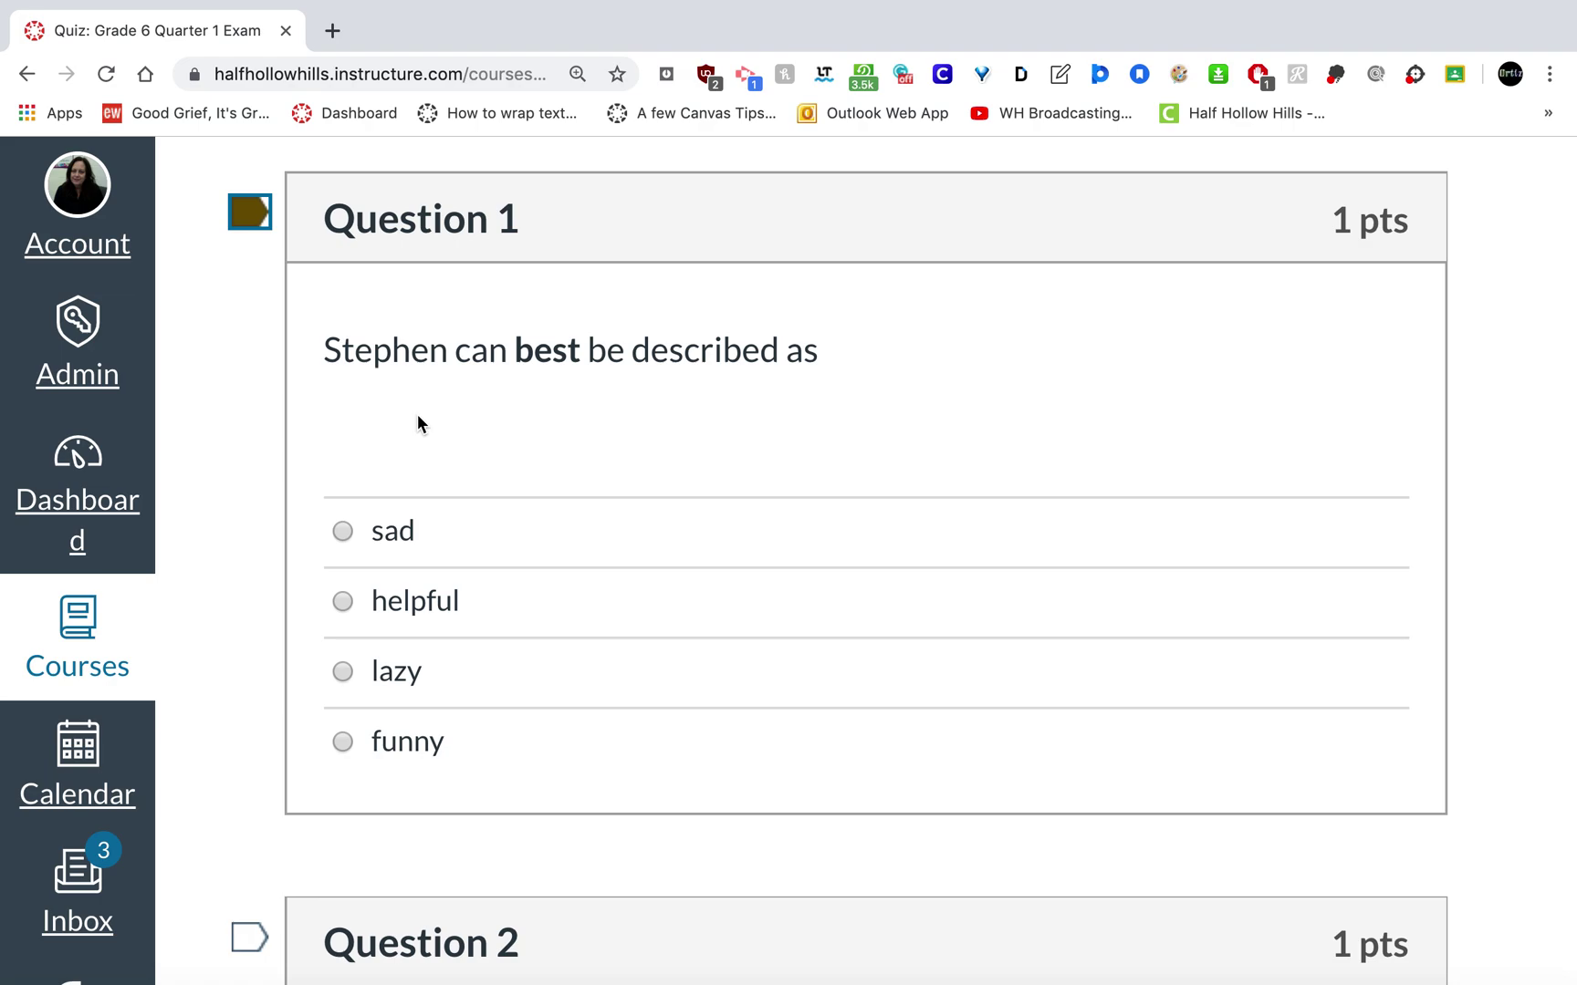
Look back through the reading passage and the other questions, and examine the Questions list for flagged items
scroll(418, 418, down, 20)
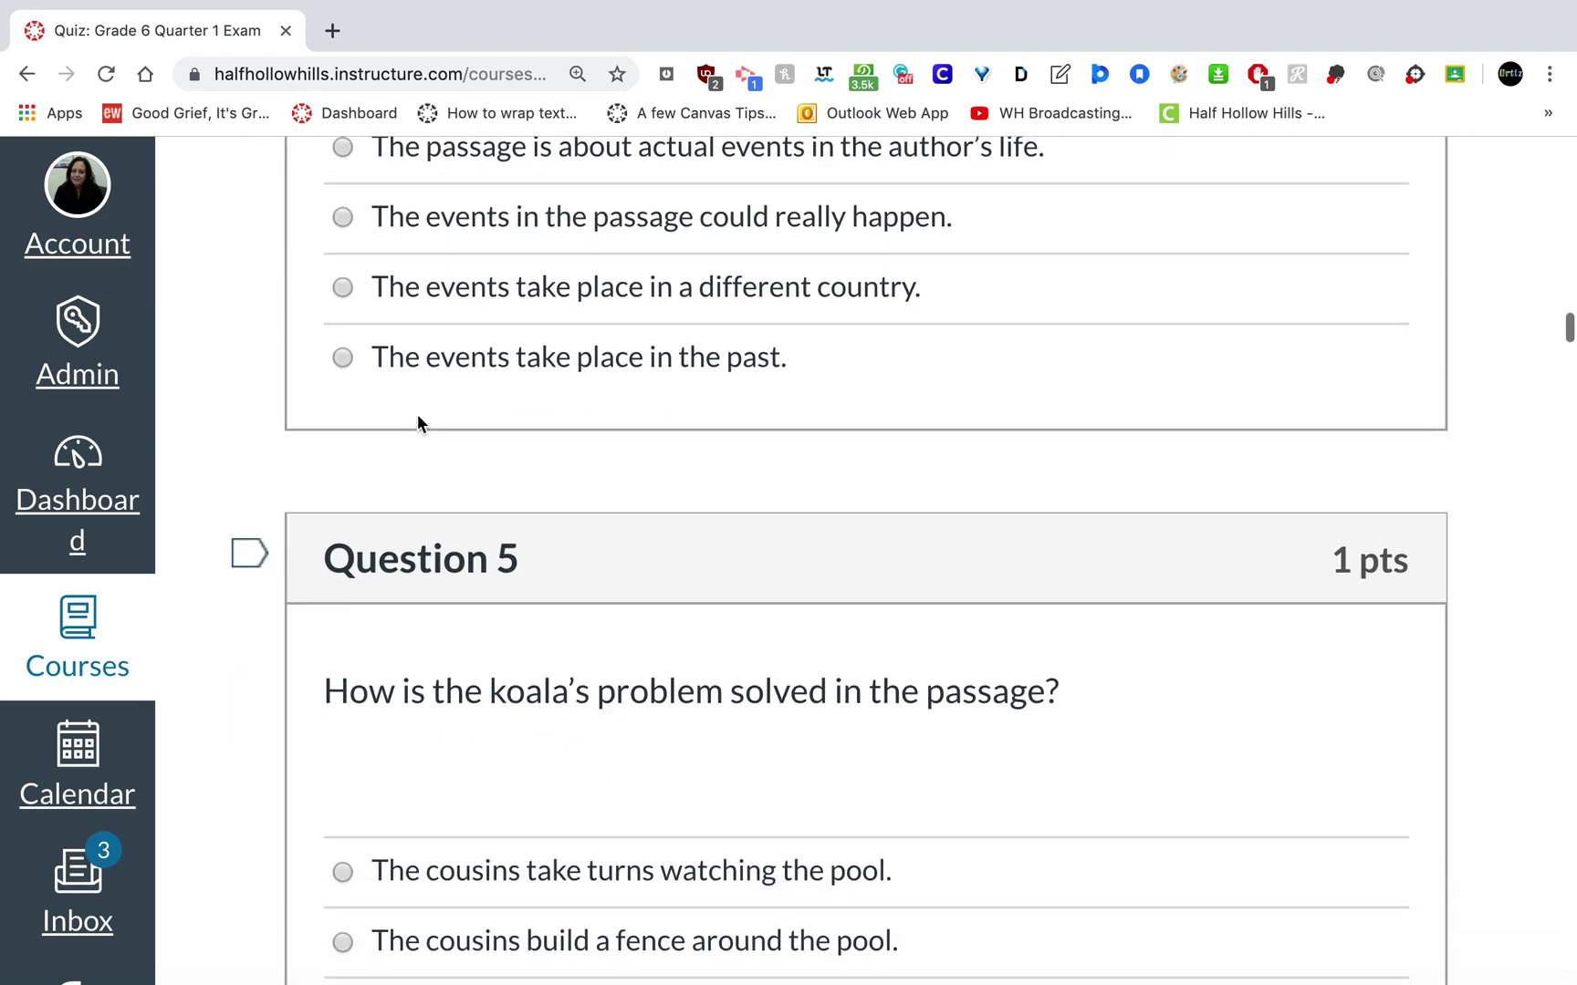
scroll(418, 420, down, 10)
scroll(418, 419, up, 20)
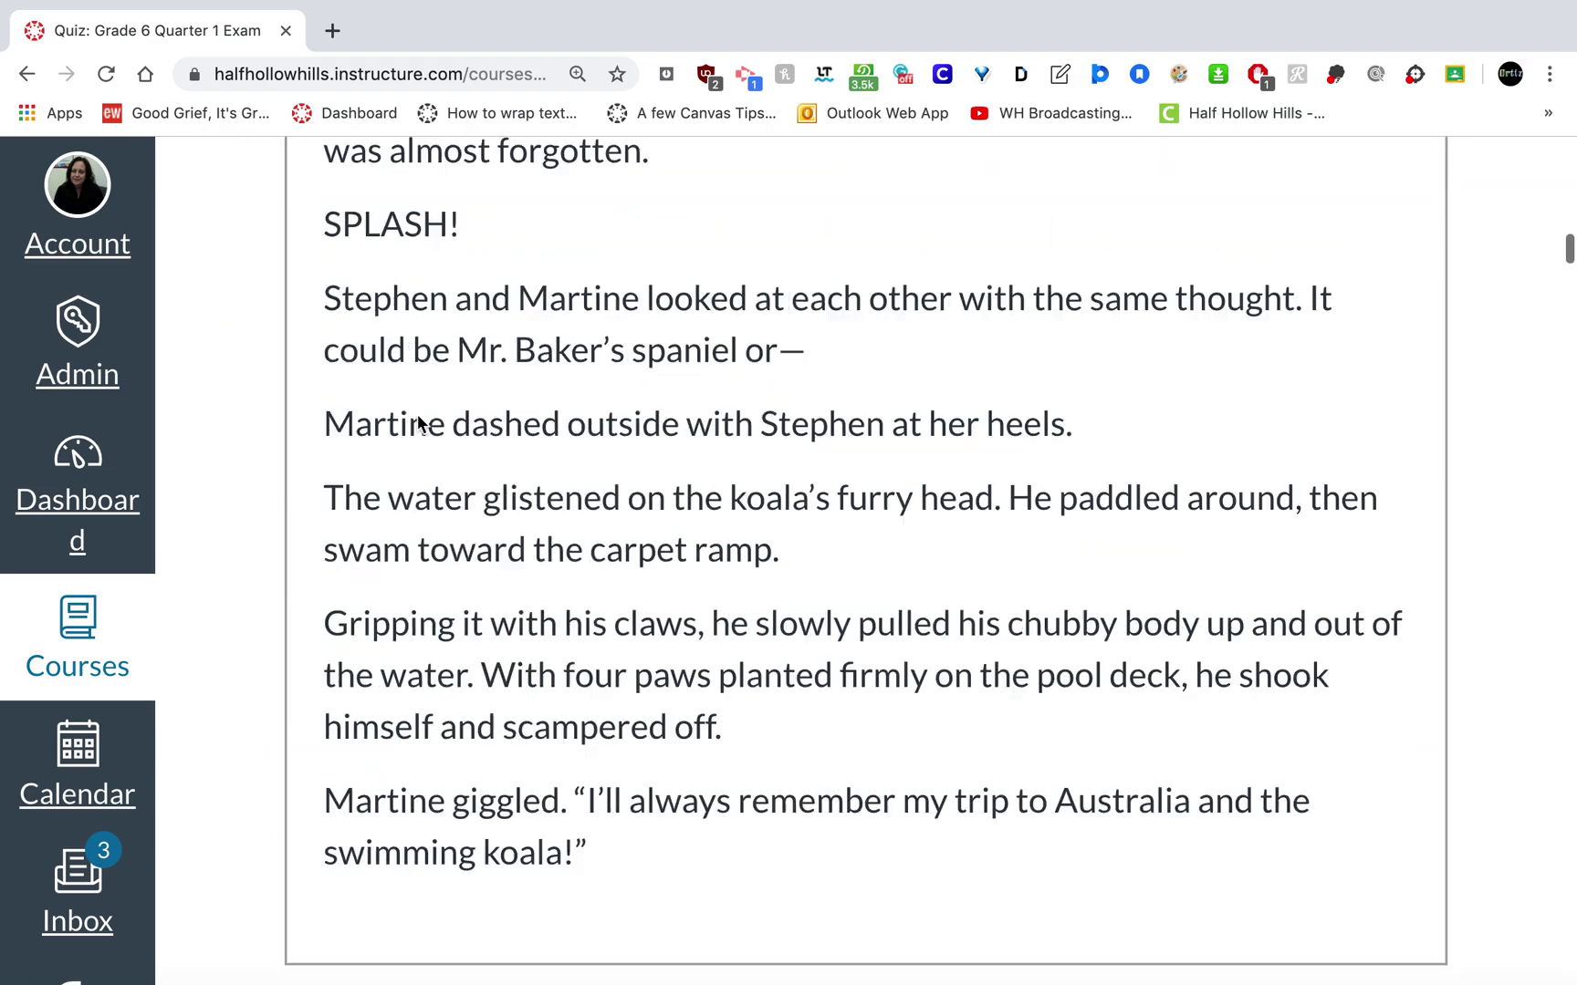
scroll(417, 419, up, 8)
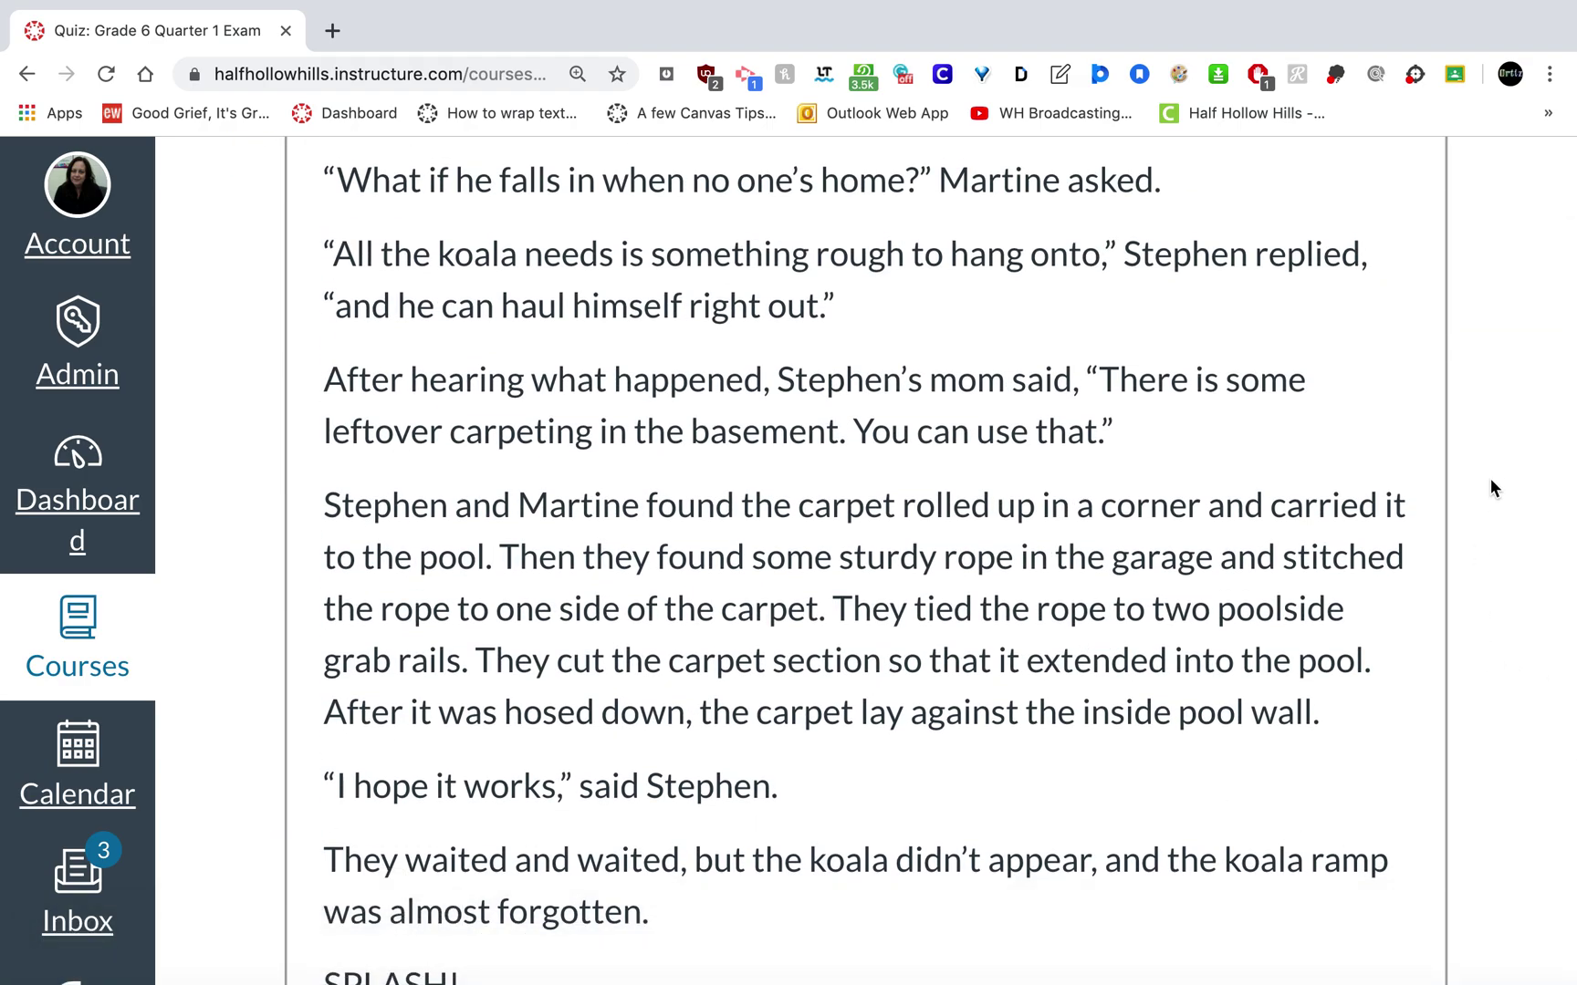
scroll(1491, 482, up, 15)
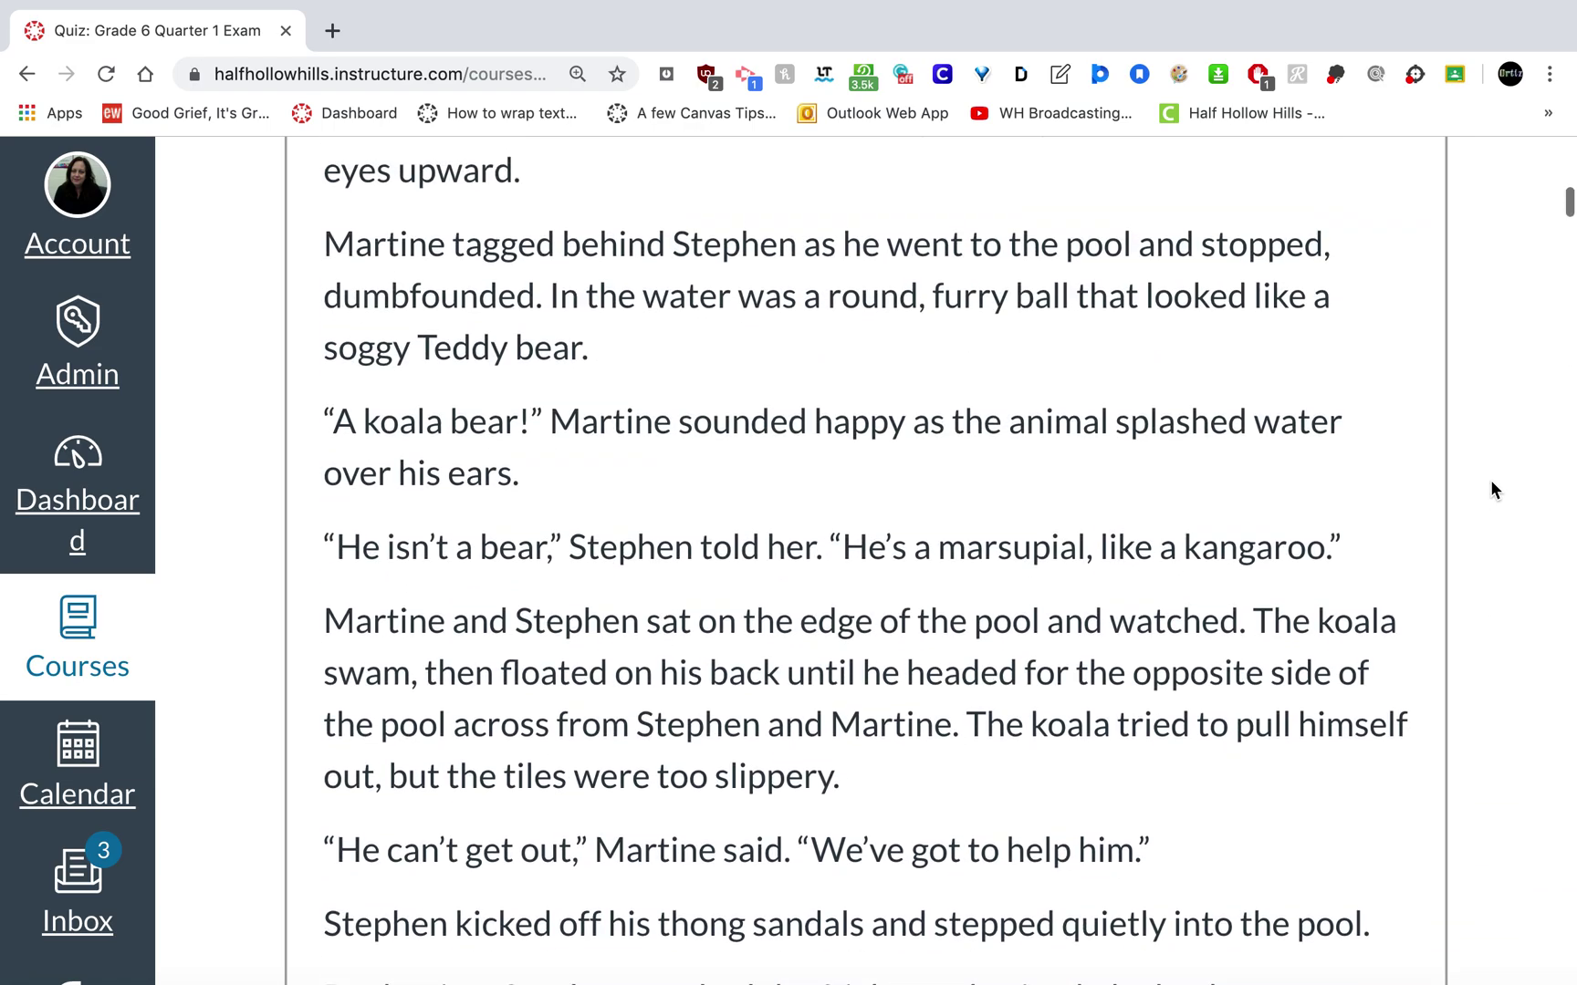
scroll(1490, 490, up, 1)
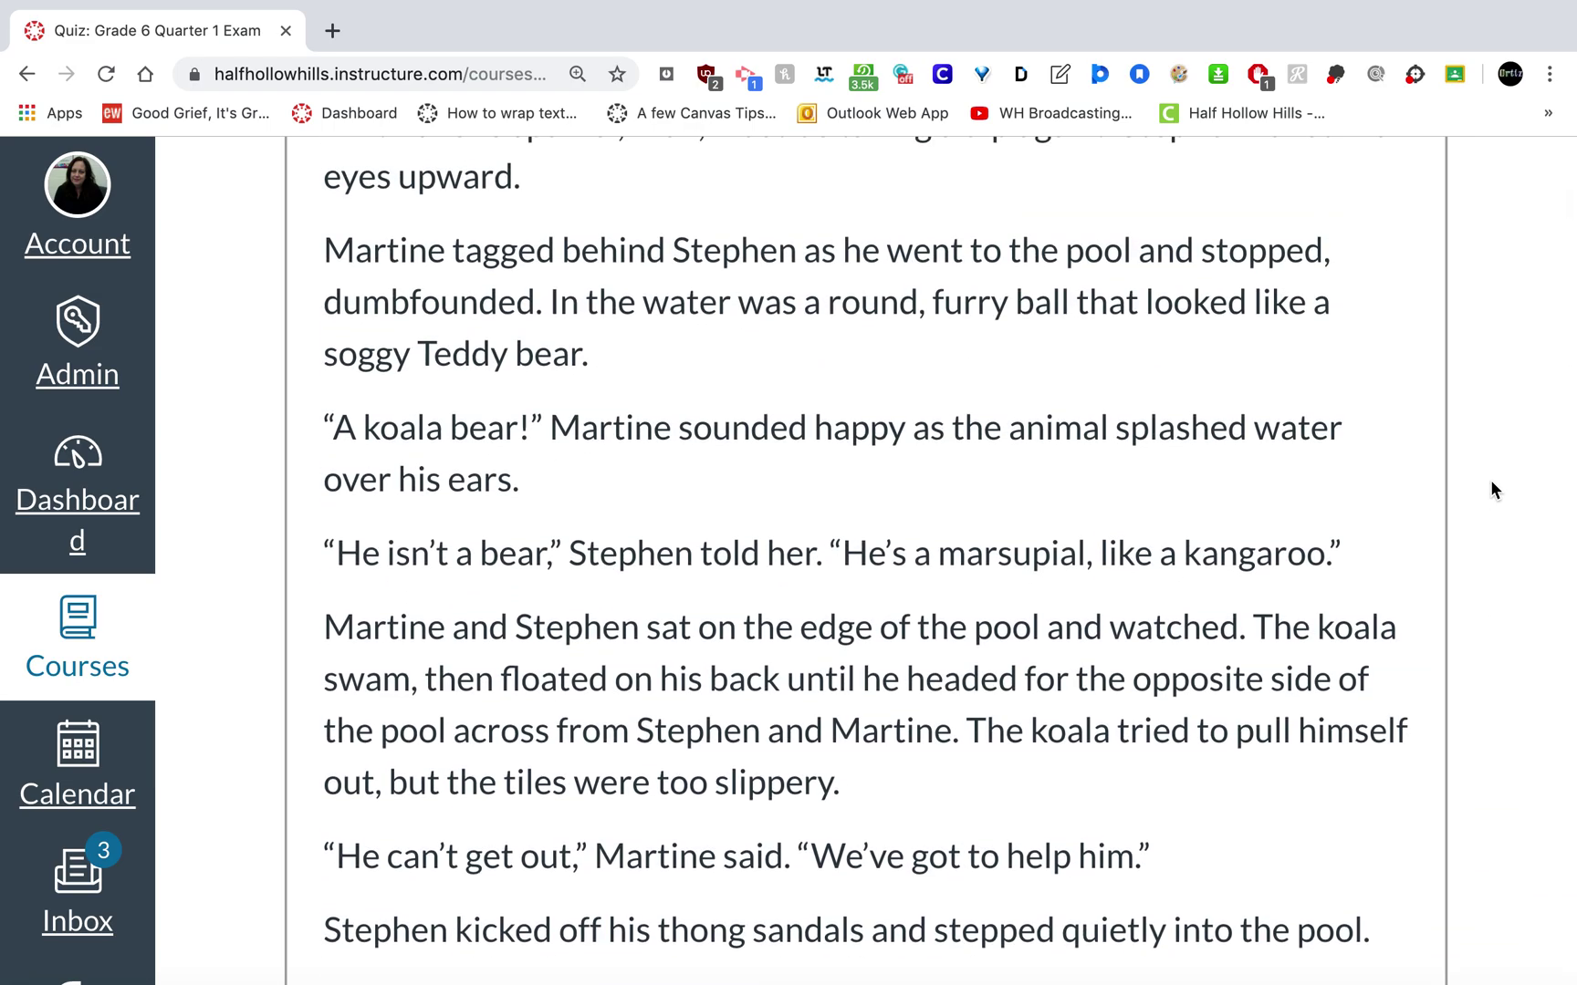
scroll(1052, 607, down, 20)
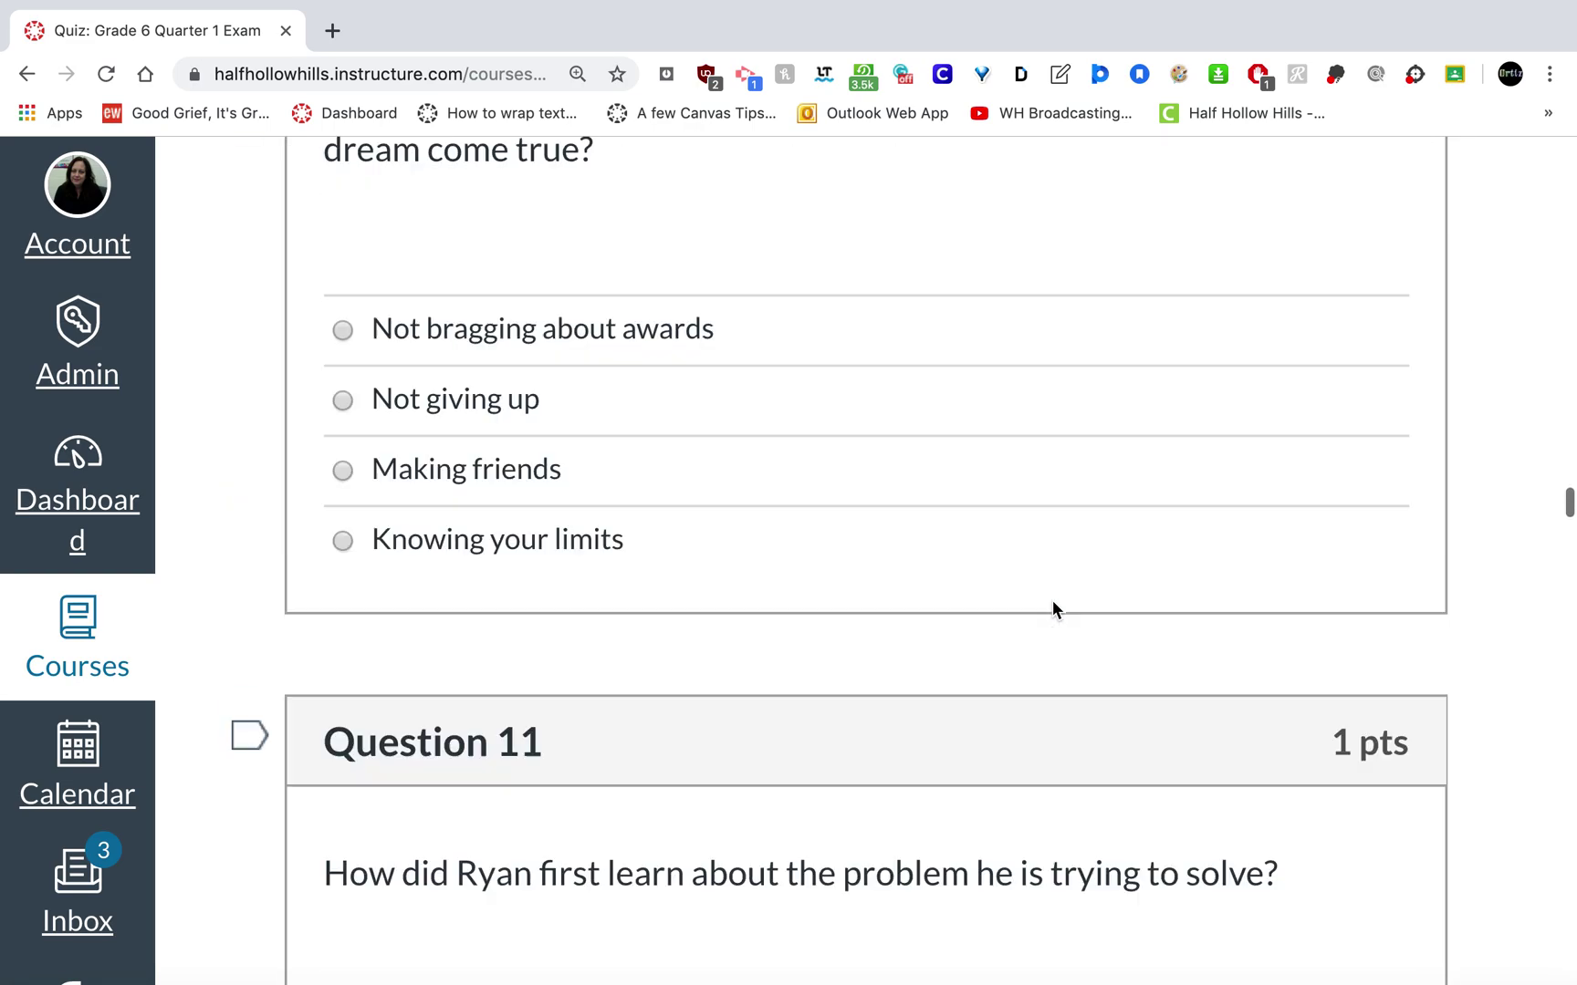
scroll(1052, 604, down, 20)
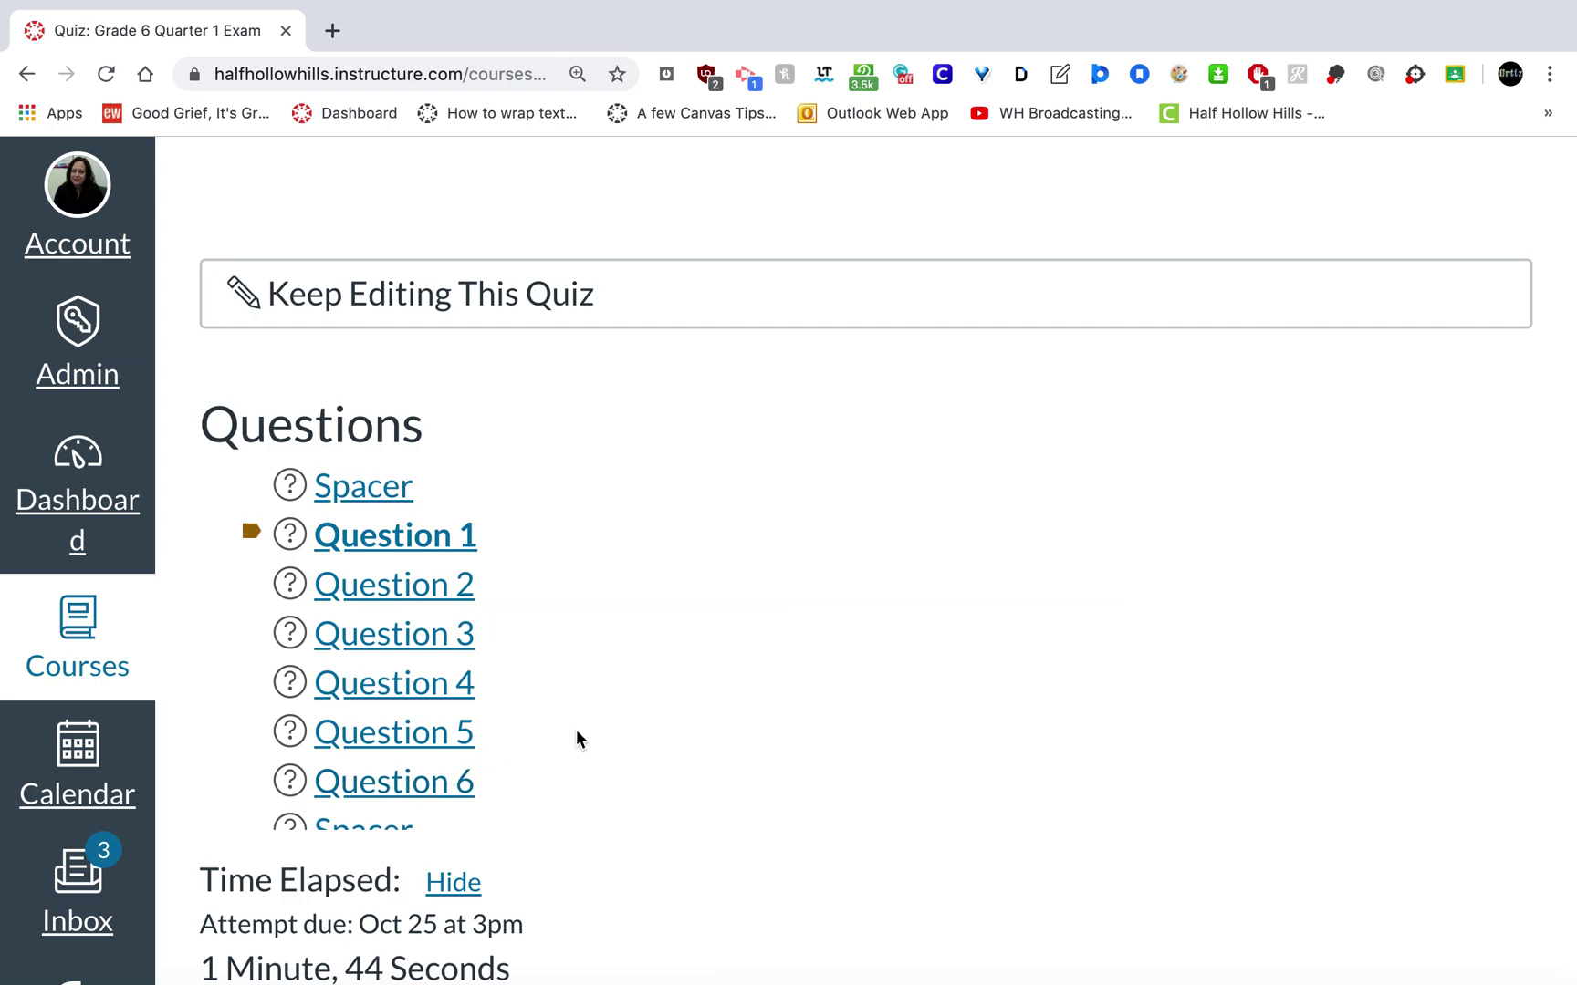
scroll(577, 739, down, 5)
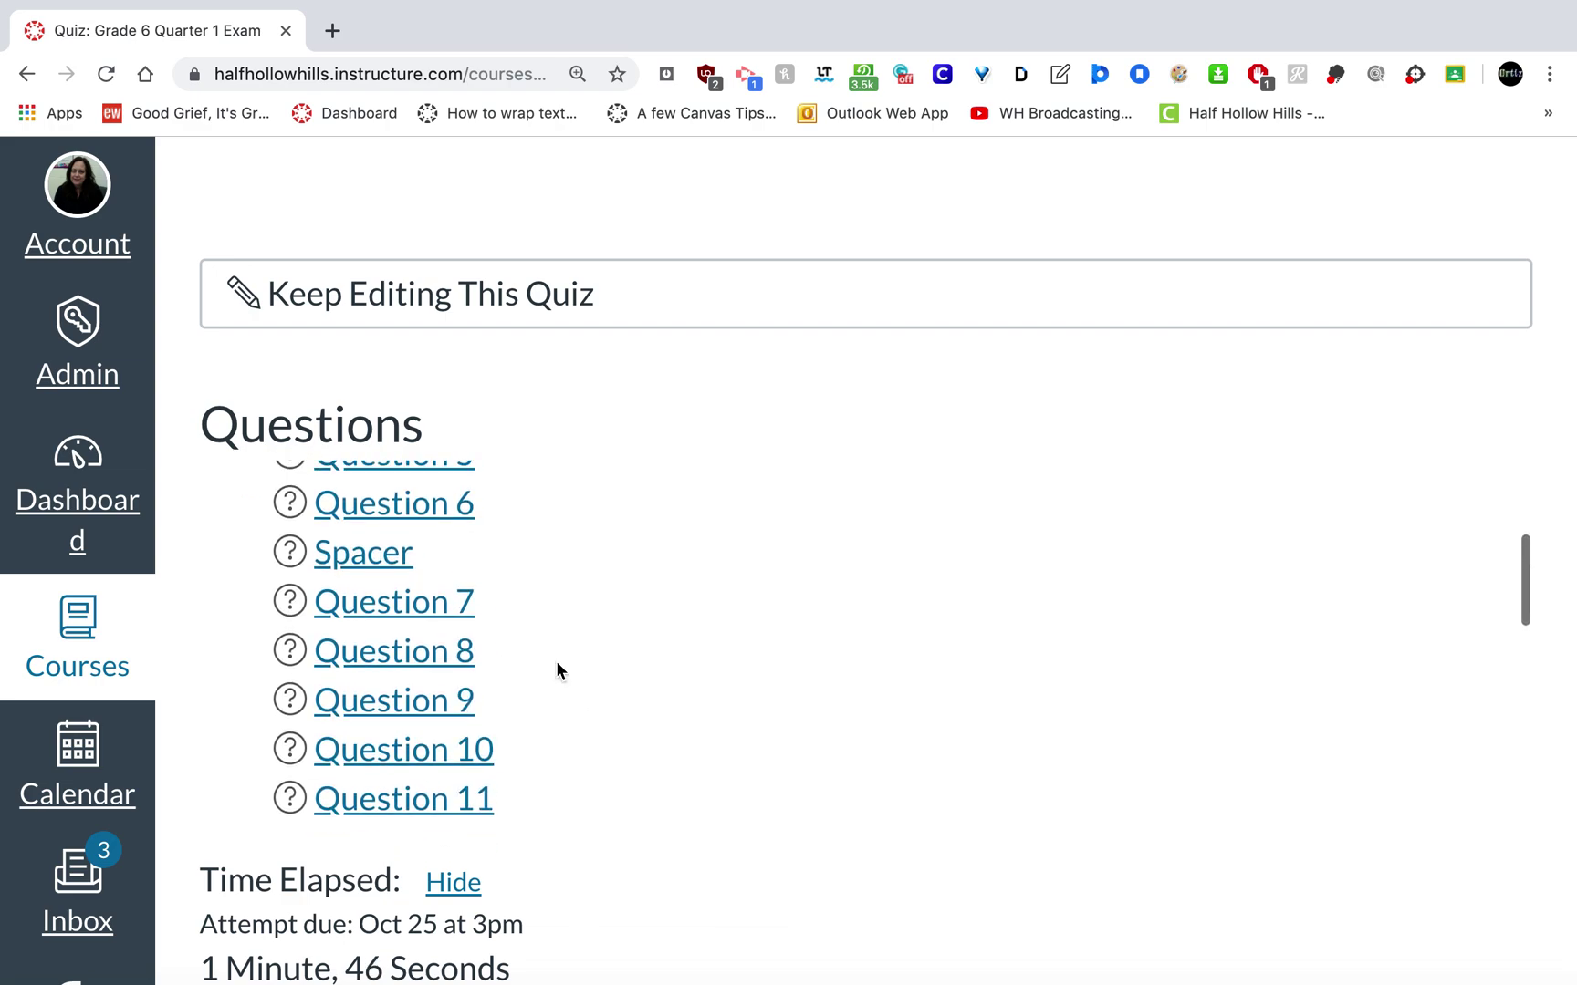